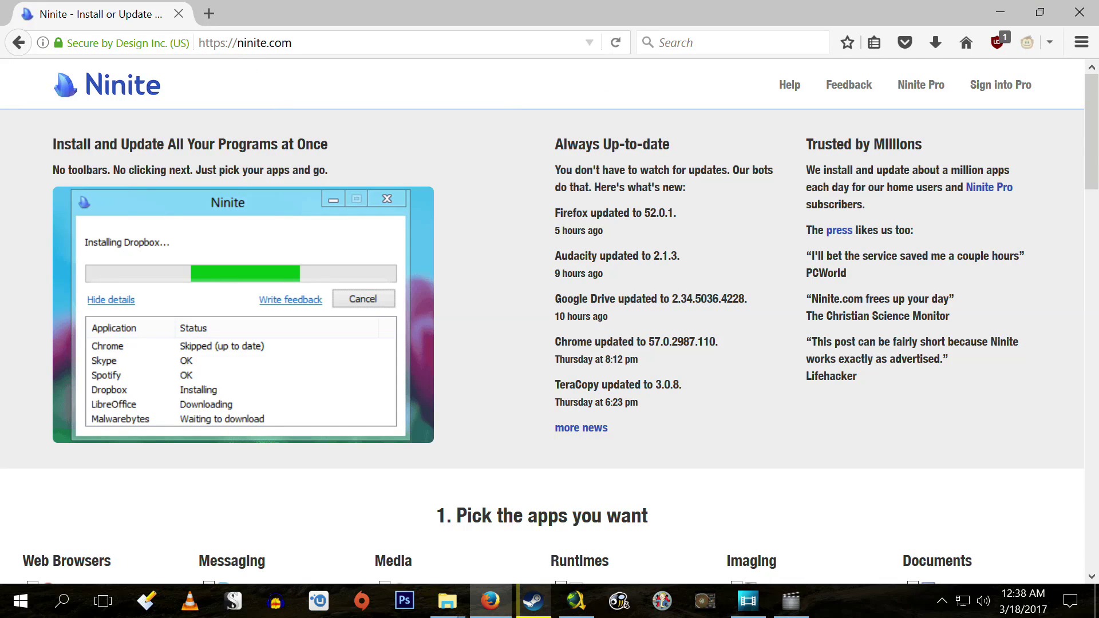
Step: Review the WWE 2K17 modding section of the Smacktalks forums and the download links in the Data Editor for WWE 2k17 topic
scroll(477, 161, down, 7)
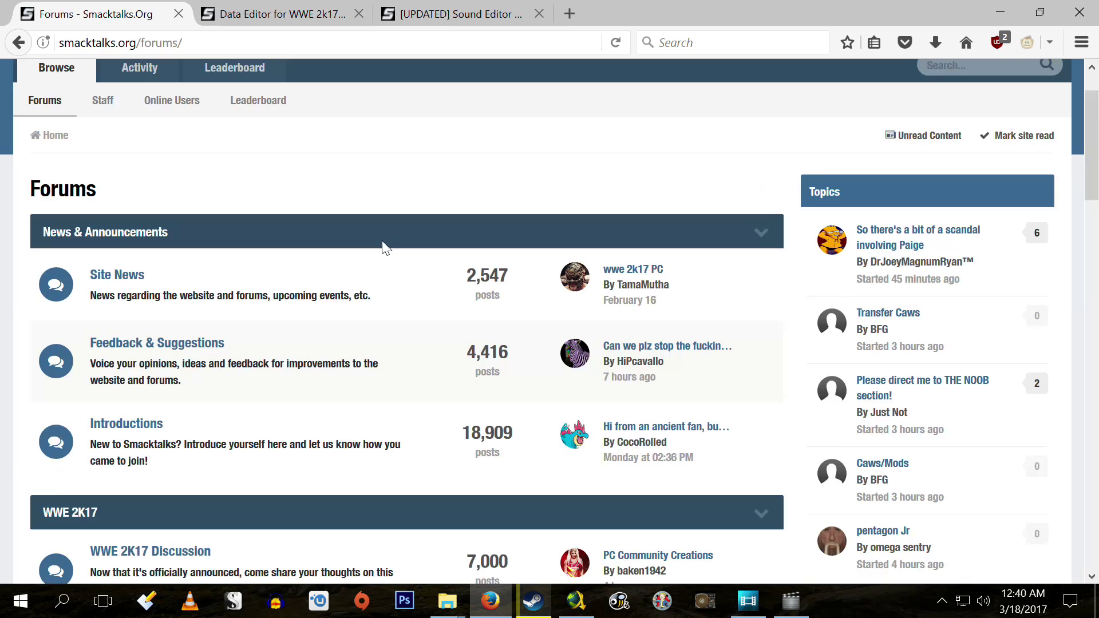
scroll(342, 395, down, 5)
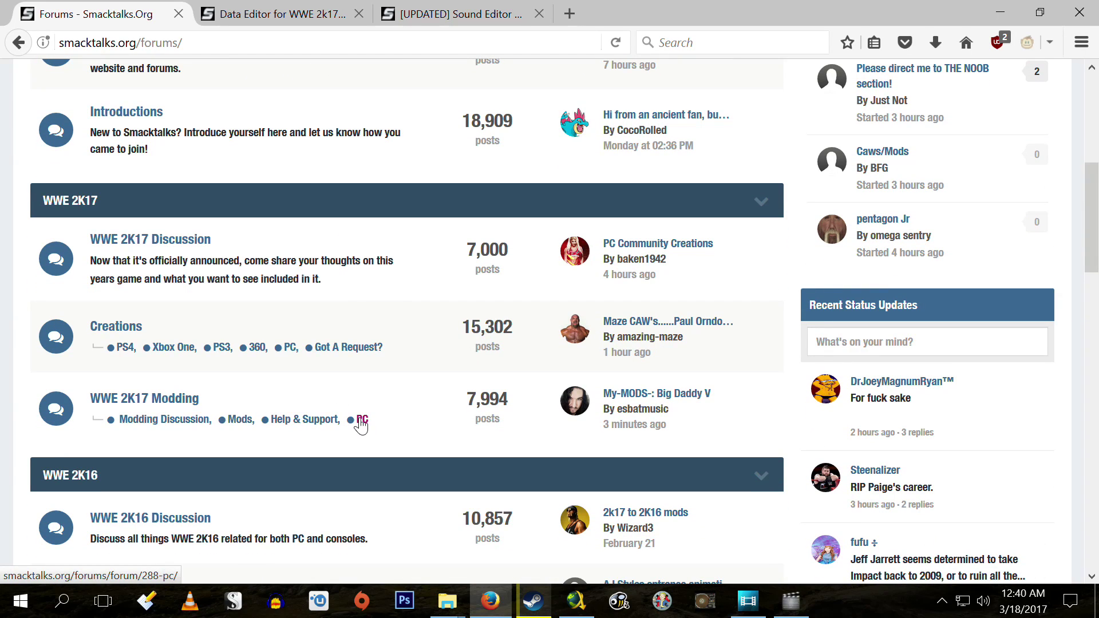
click(294, 22)
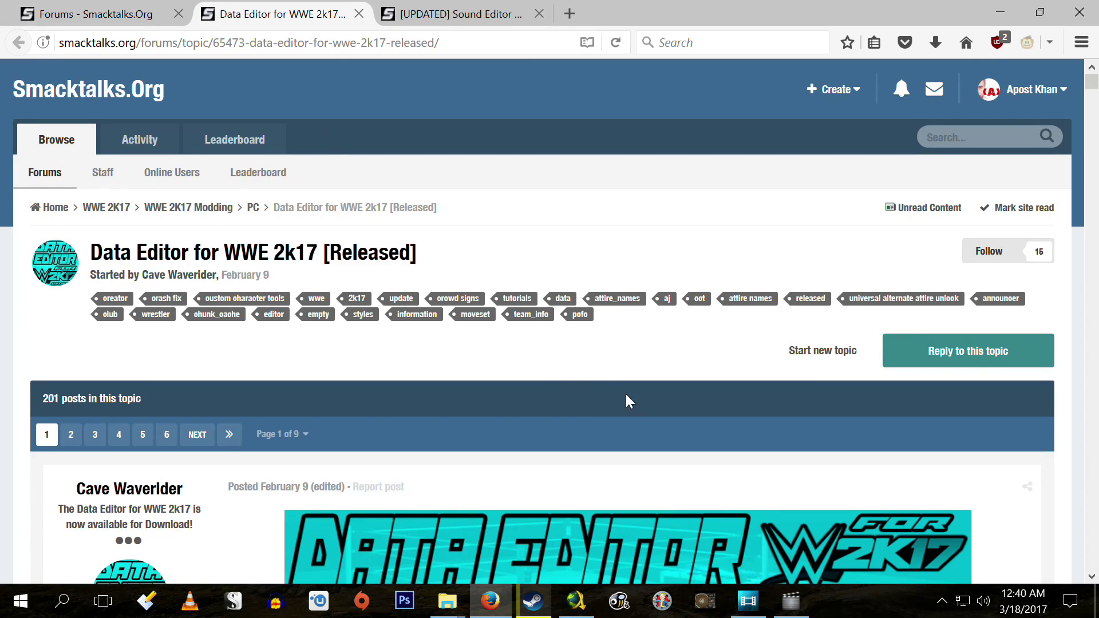
scroll(629, 393, down, 5)
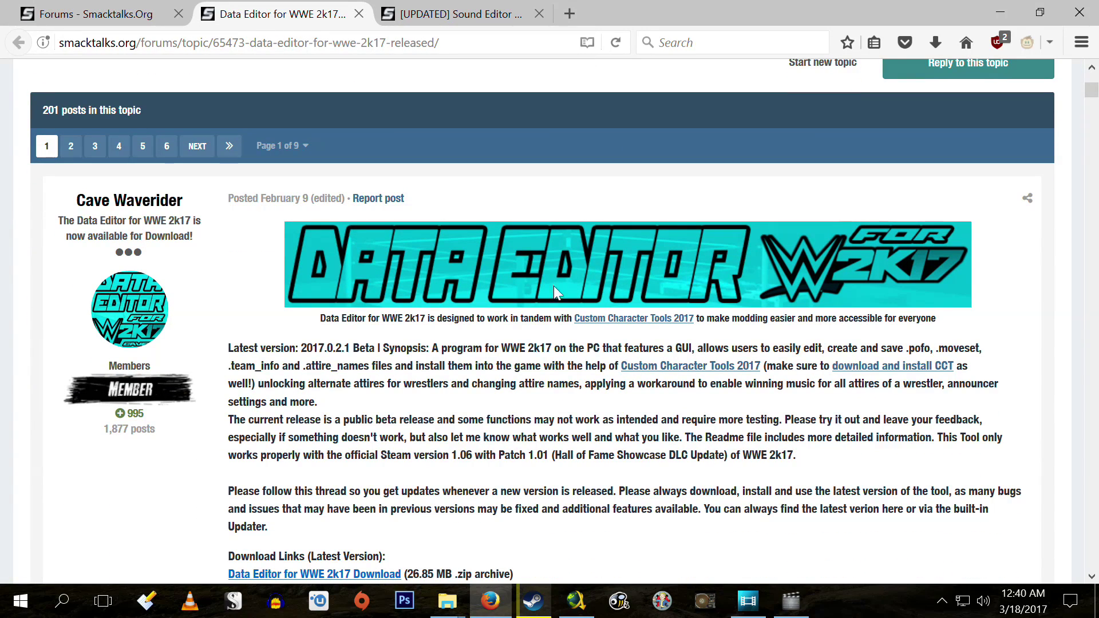
scroll(842, 287, down, 3)
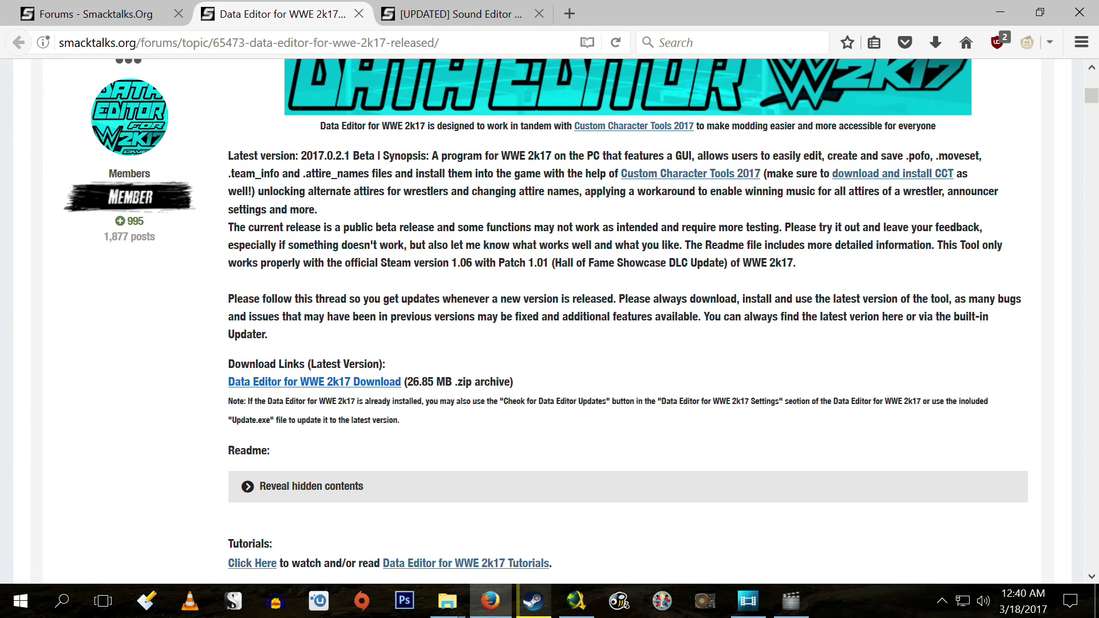
Step: Examine the Sound Editor and Custom Character Tools 2017 topic for its download sections
click(440, 15)
scroll(505, 417, down, 8)
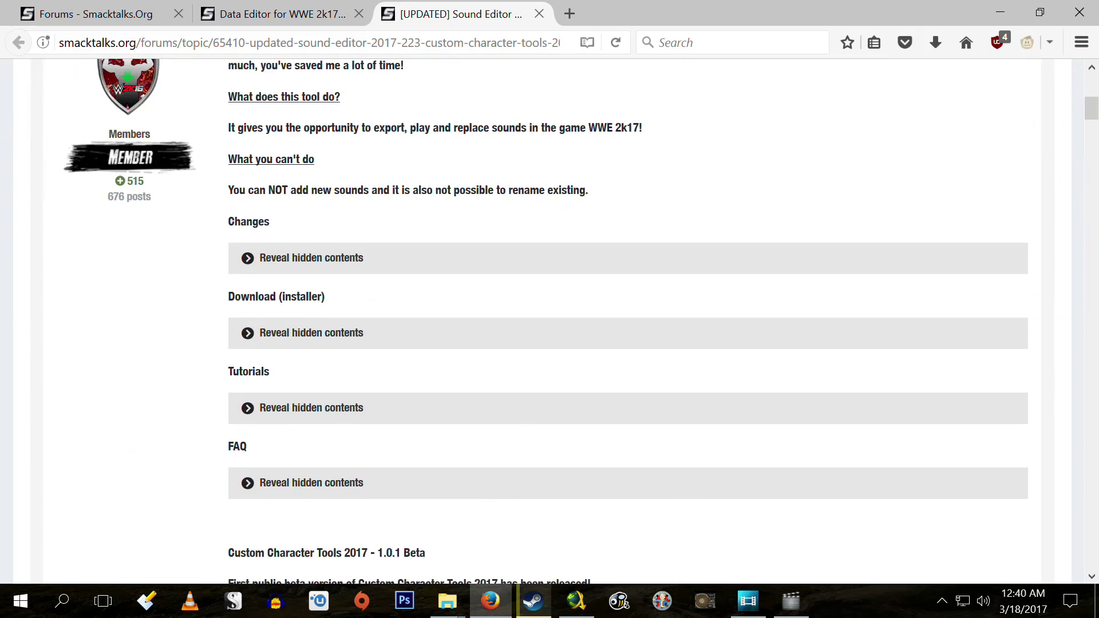
scroll(466, 393, down, 3)
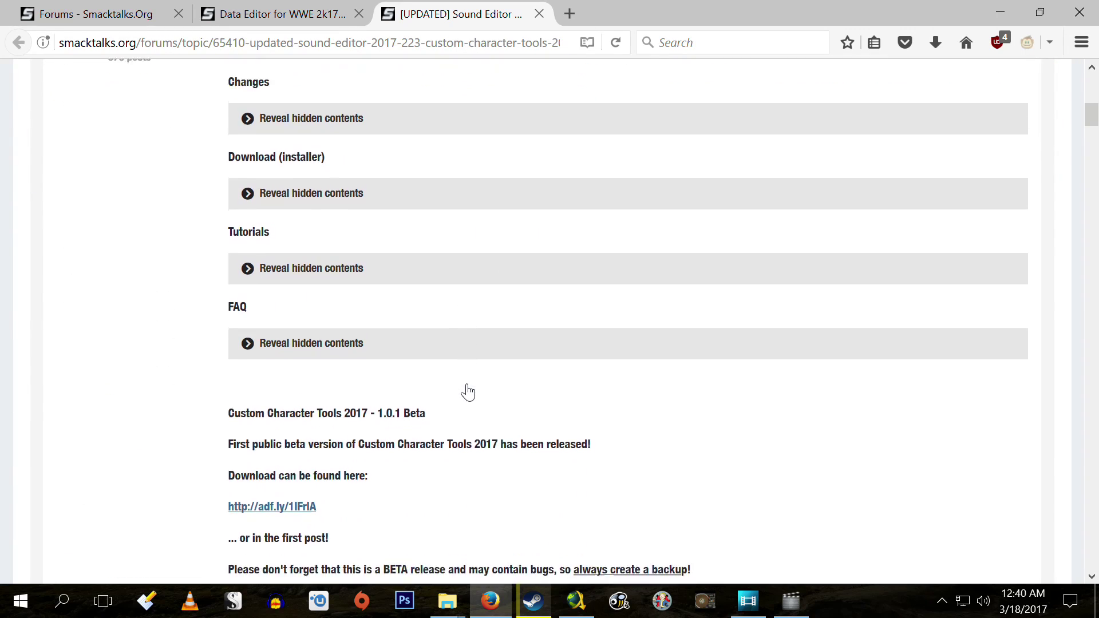
scroll(468, 392, down, 3)
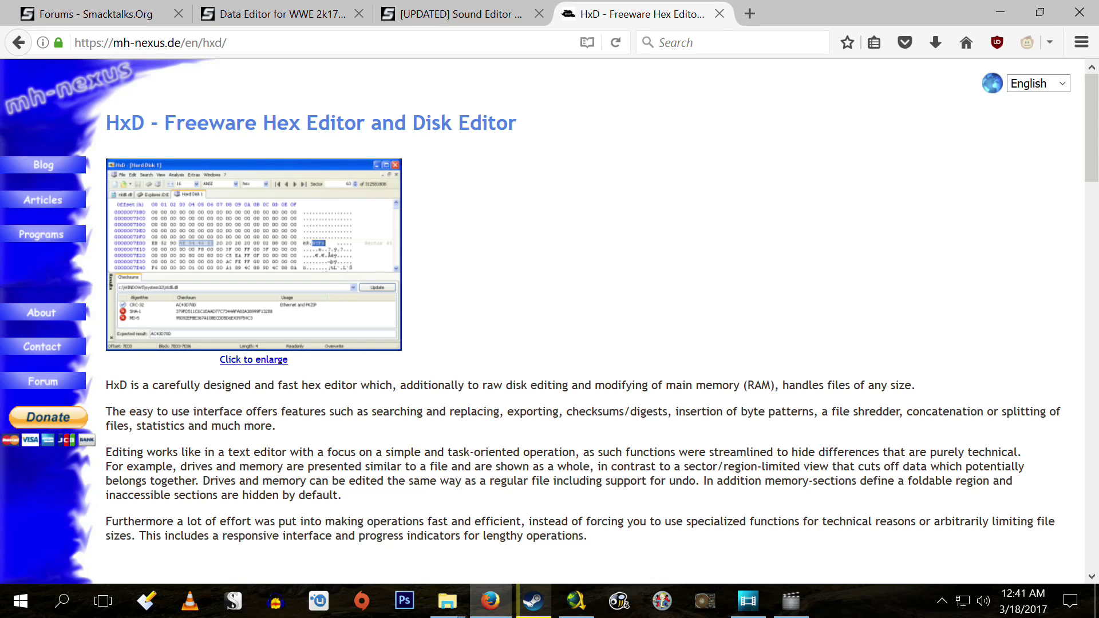
Step: Examine the HxD hex editor page, covering its description, feature list, version details and download page link
scroll(418, 303, down, 3)
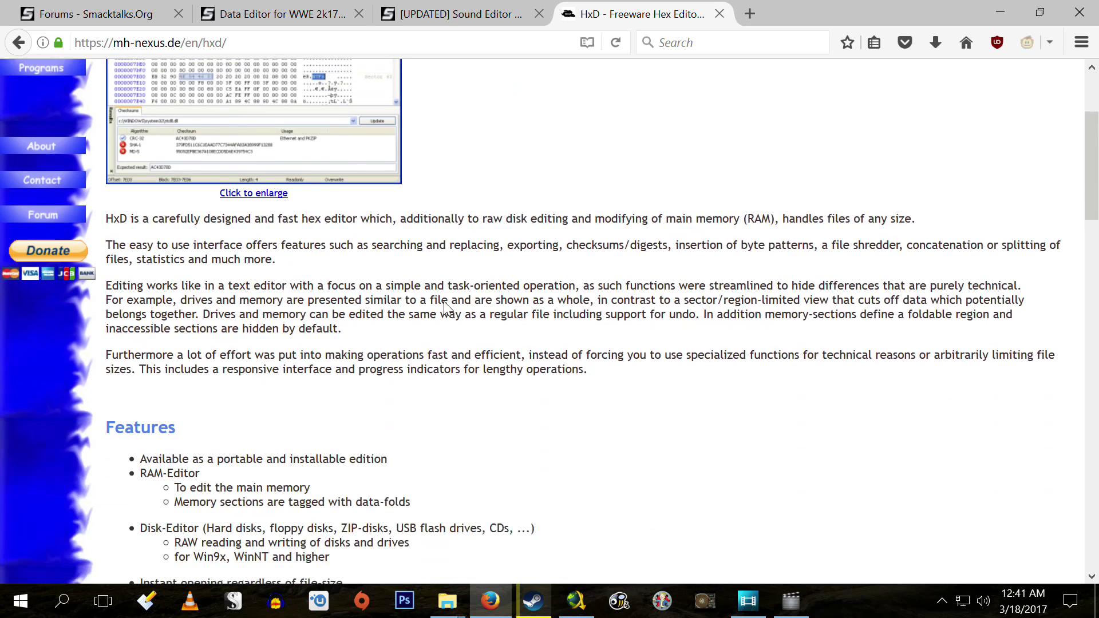
scroll(452, 301, down, 15)
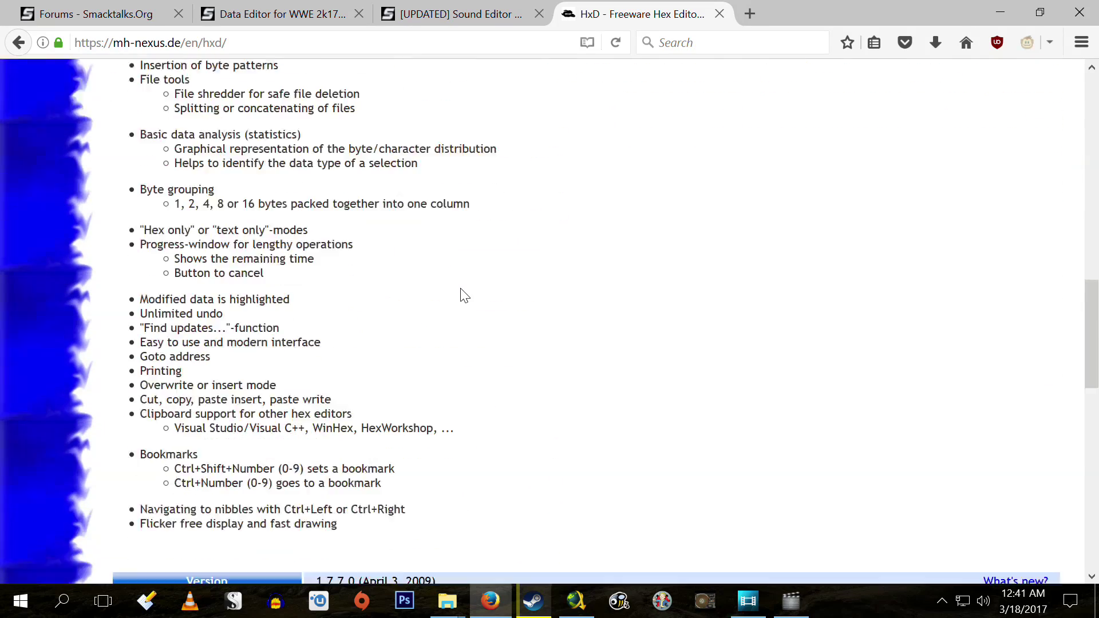
scroll(463, 295, down, 3)
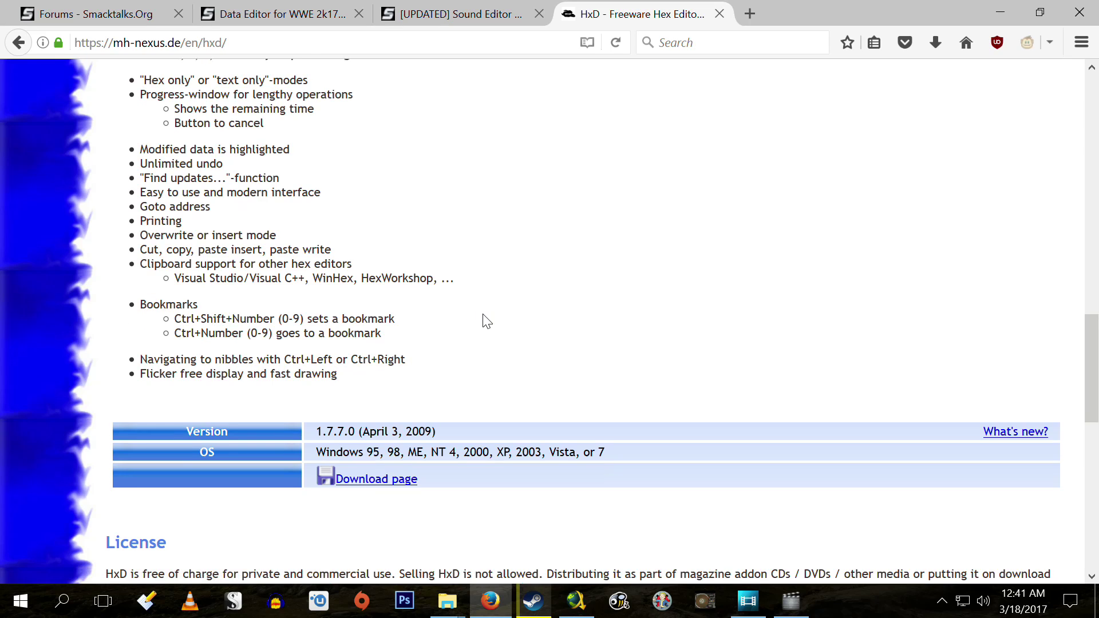
scroll(486, 318, up, 10)
scroll(490, 321, up, 12)
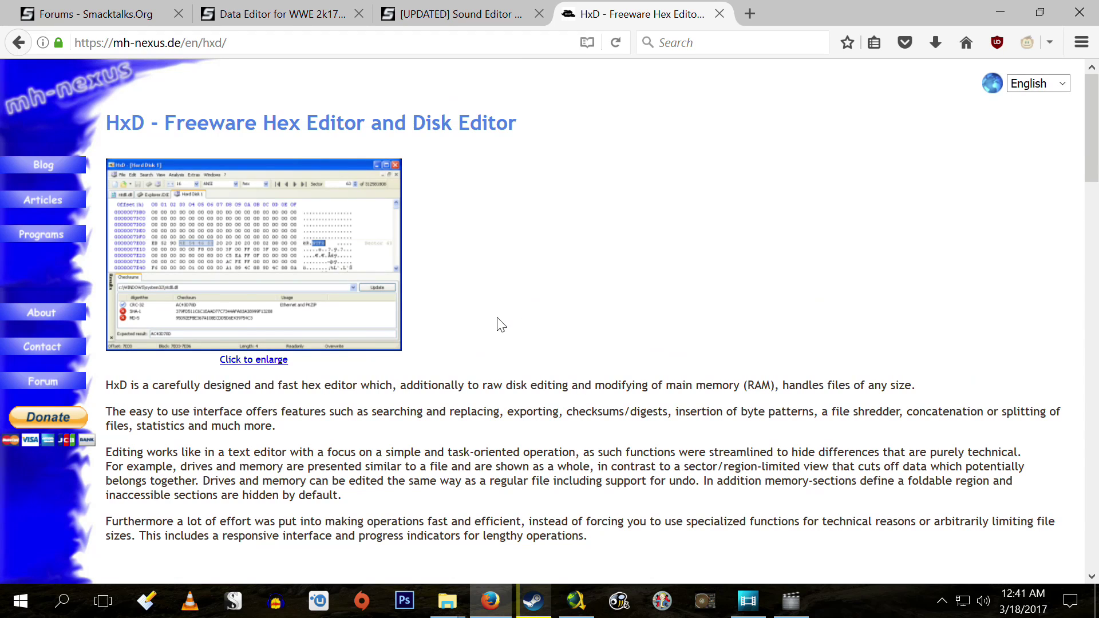
scroll(496, 324, down, 14)
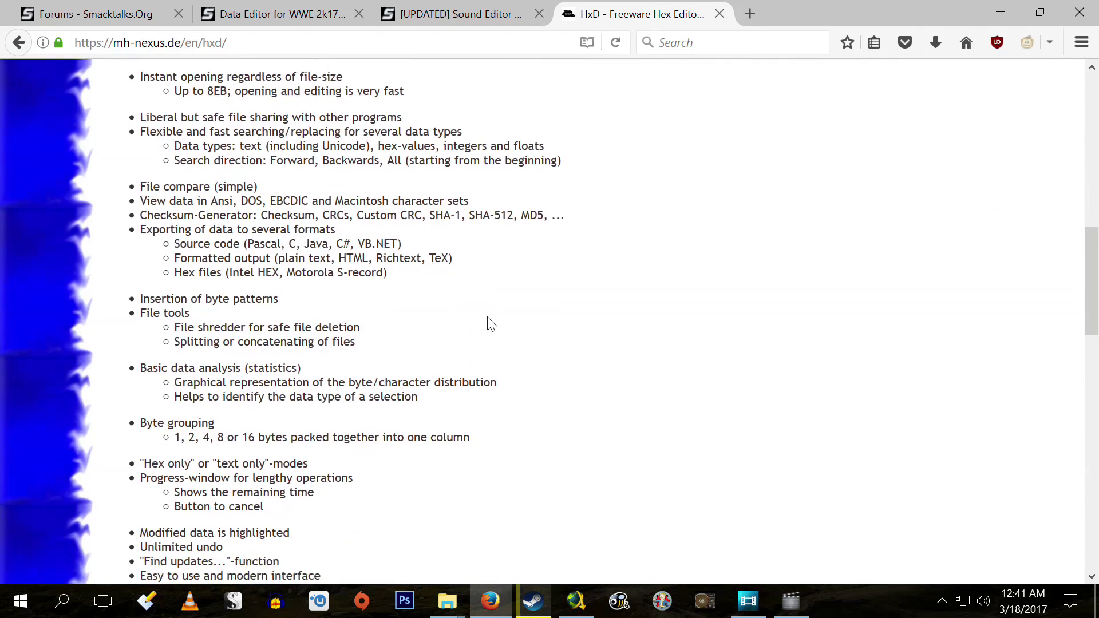
scroll(490, 324, down, 7)
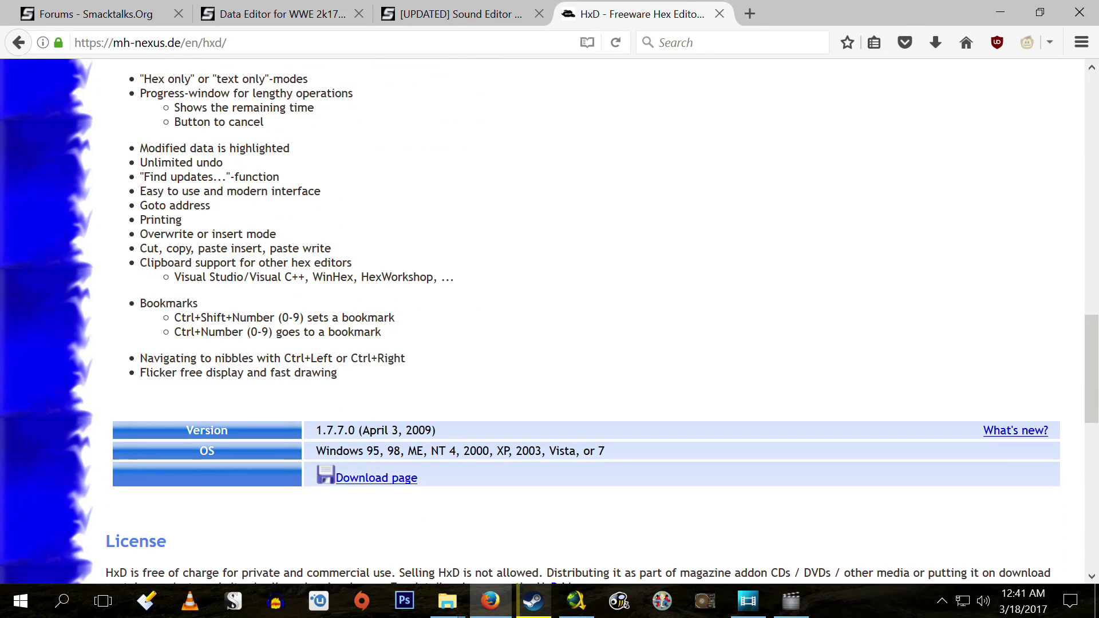
scroll(461, 295, up, 13)
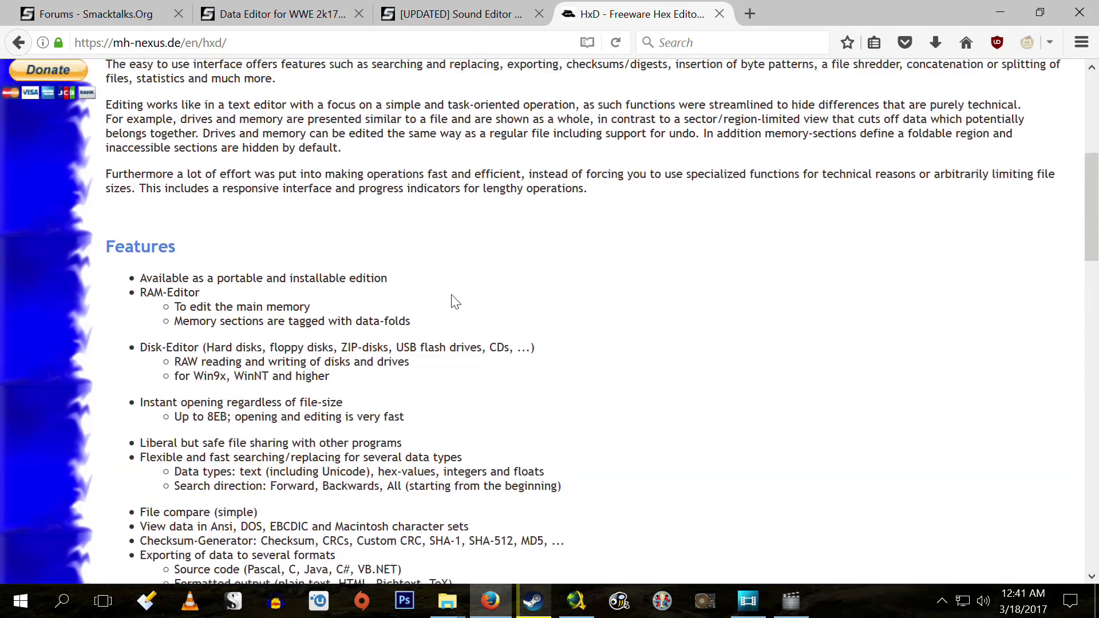
scroll(454, 302, up, 6)
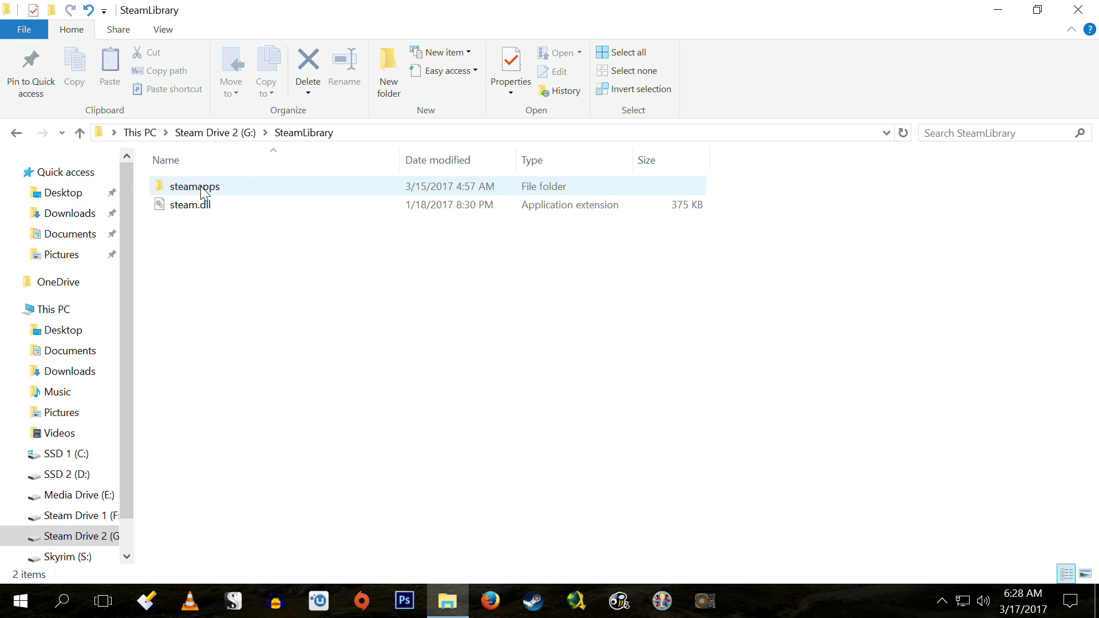
Step: Open the WWE 2K17 character files folder at steamapps\common\WWE2K17\pac\ch in the Steam library
double_click(203, 189)
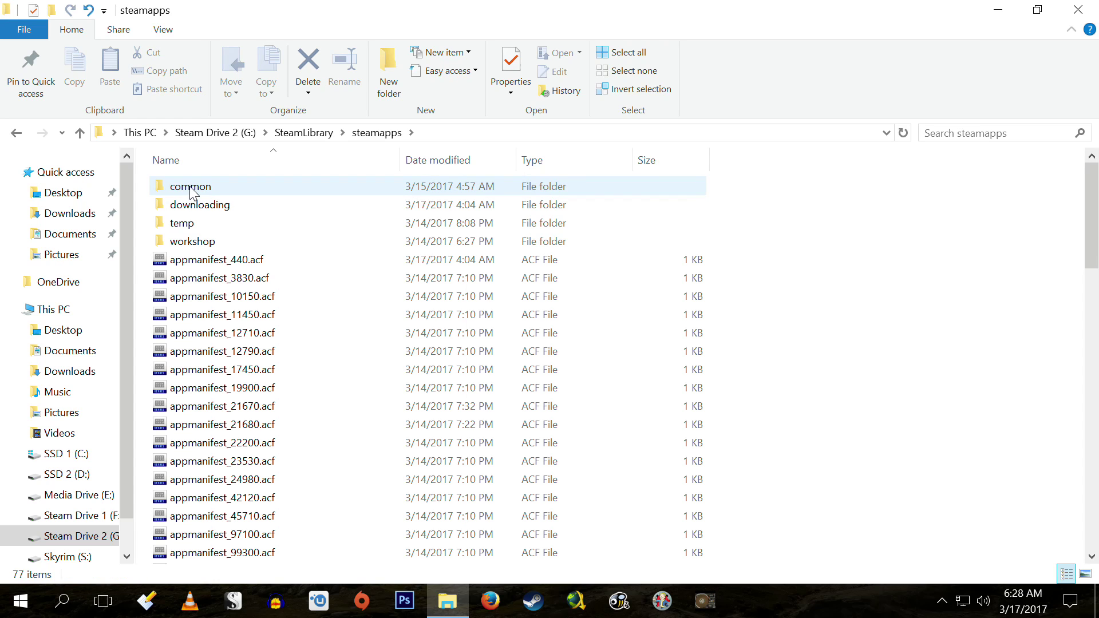
double_click(185, 193)
scroll(216, 228, down, 4)
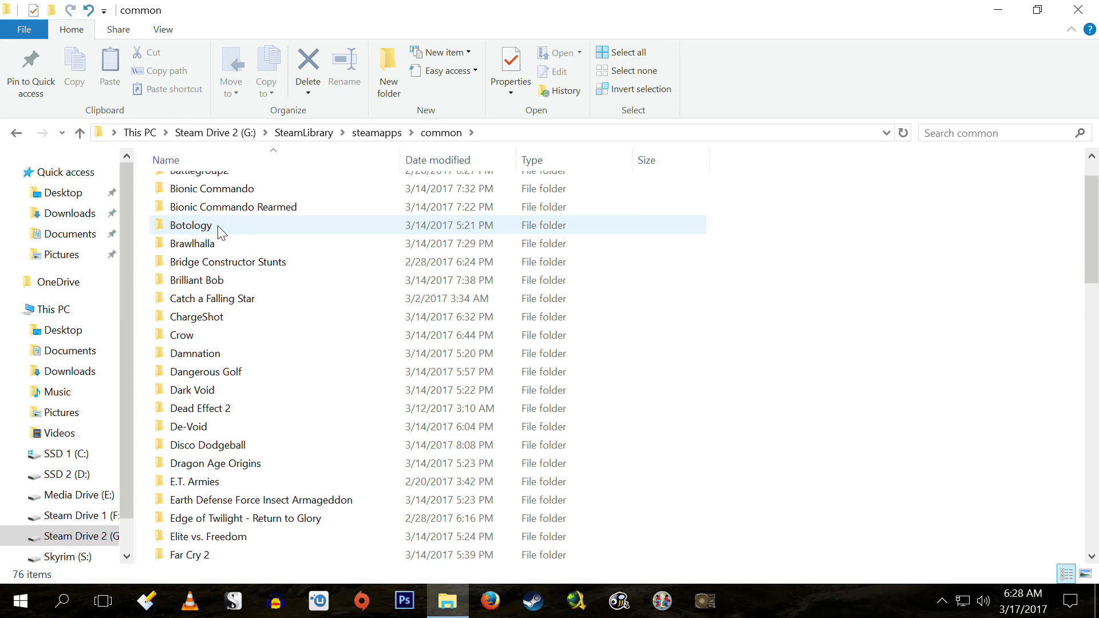
scroll(218, 232, down, 14)
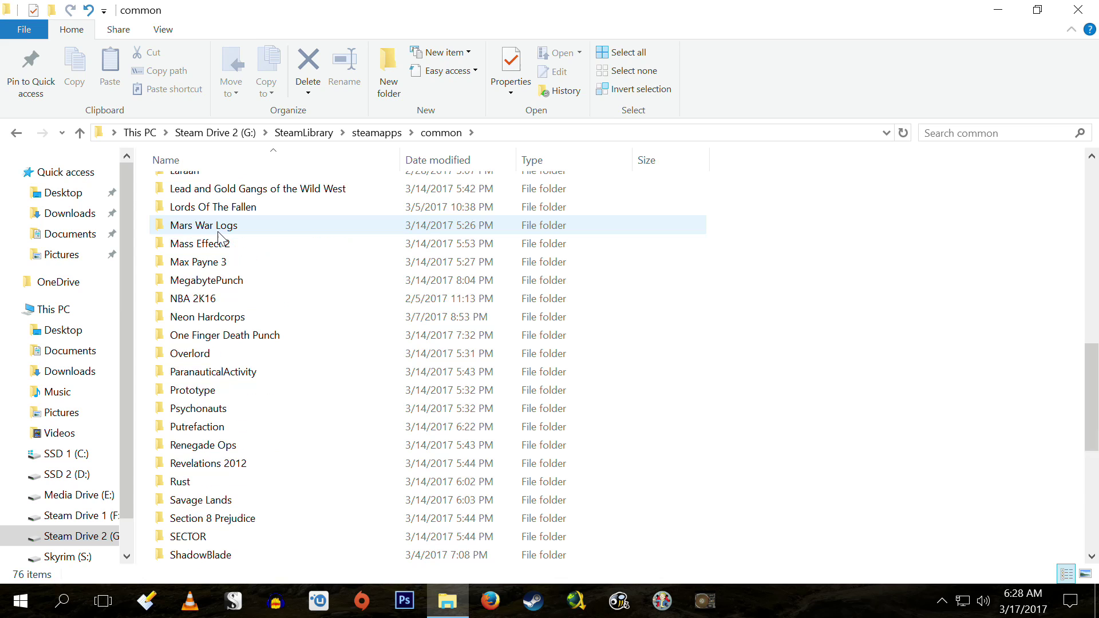
scroll(226, 314, down, 1)
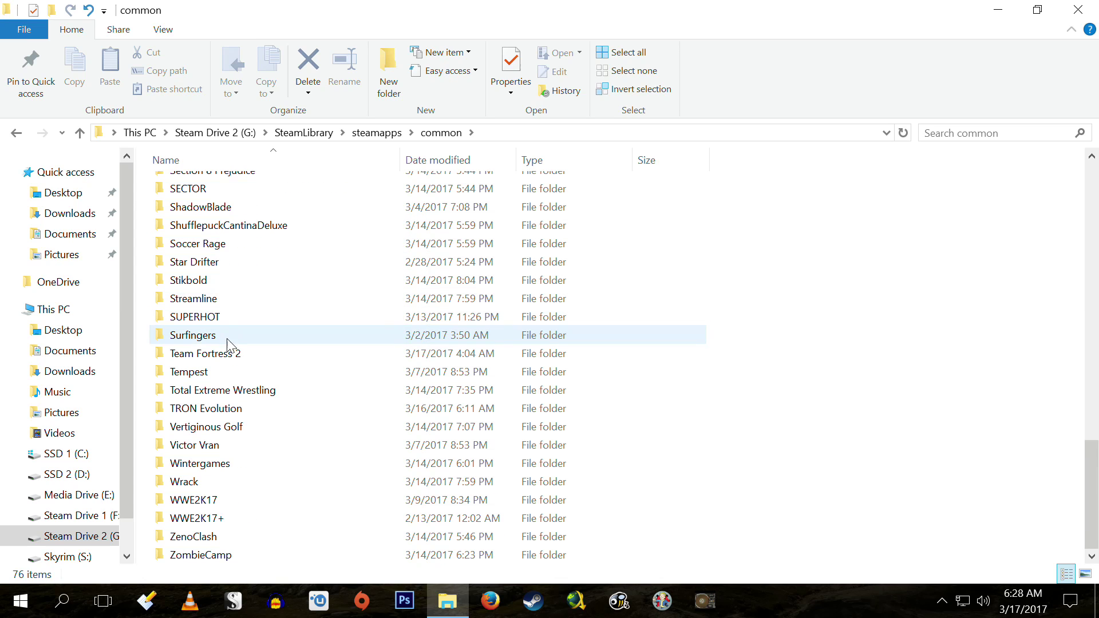
double_click(176, 501)
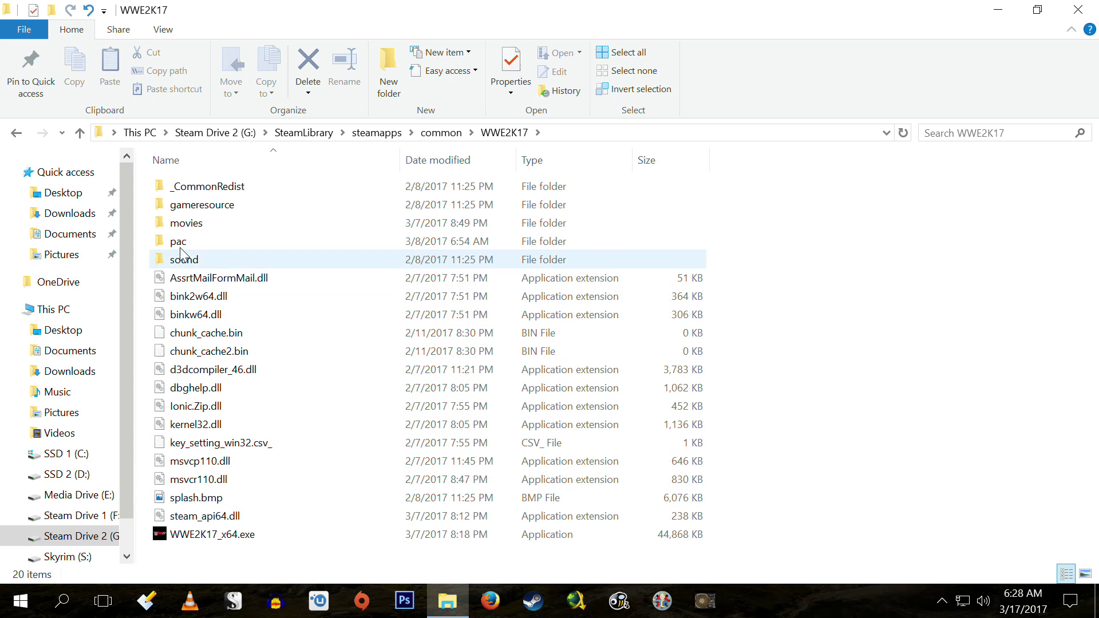
double_click(188, 242)
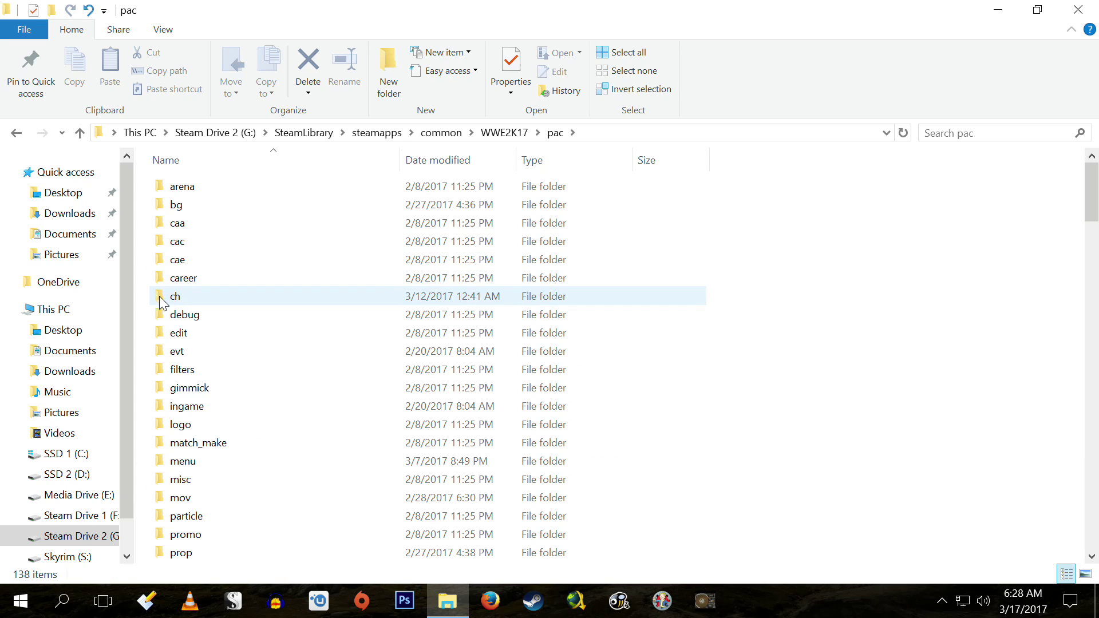
mouse_move(165, 301)
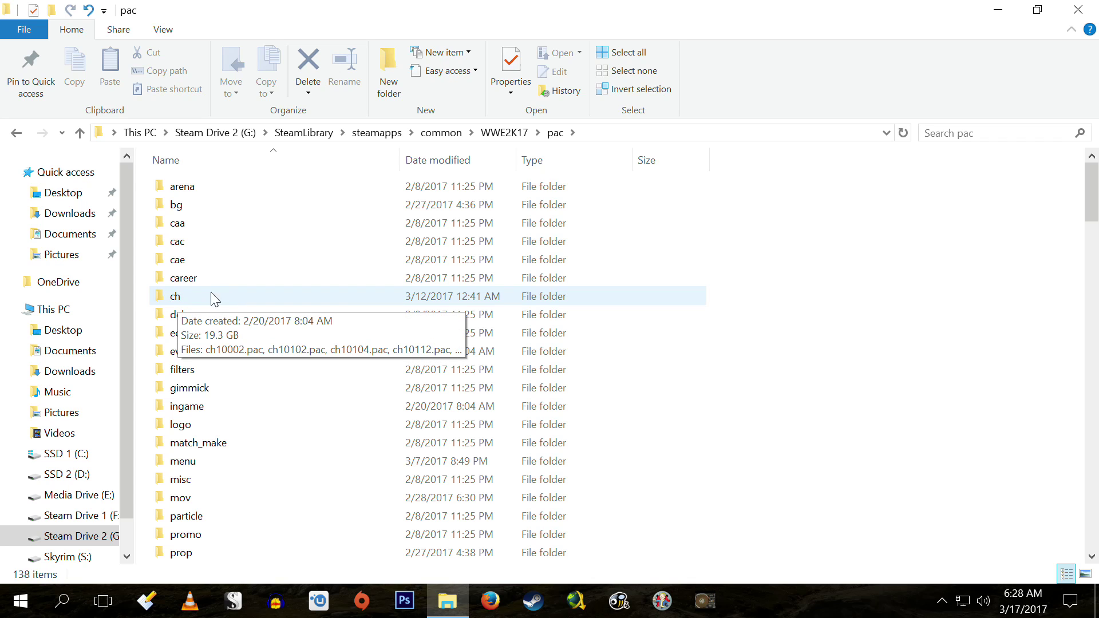
double_click(164, 299)
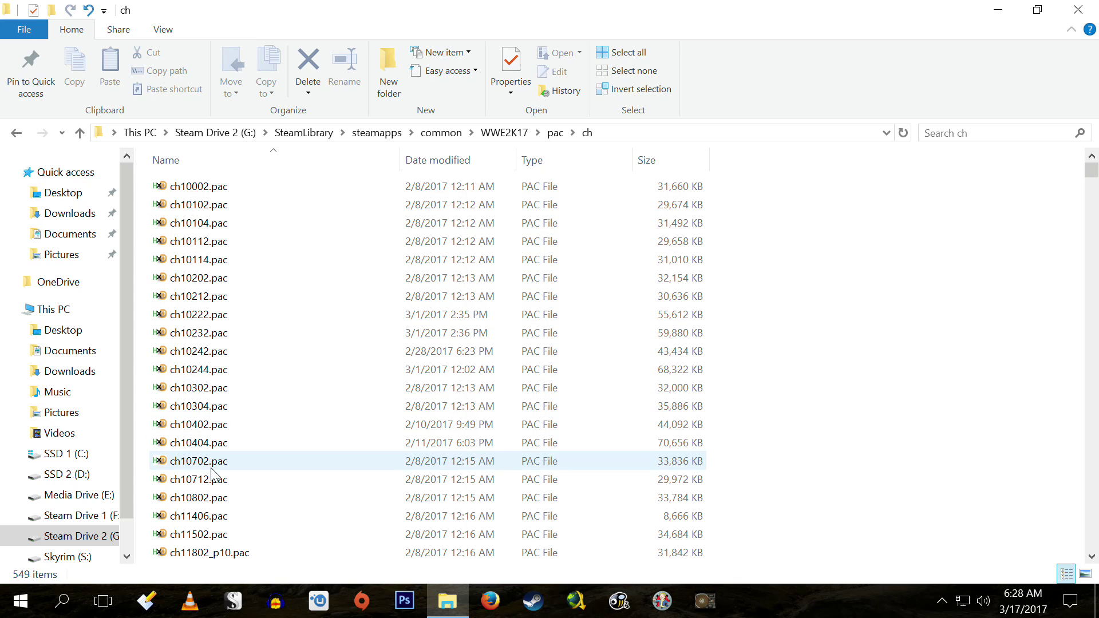
Step: Find ch36722_DeanAmbrose_2K15.pac in the ch folder and open it in HxD
scroll(225, 316, down, 4)
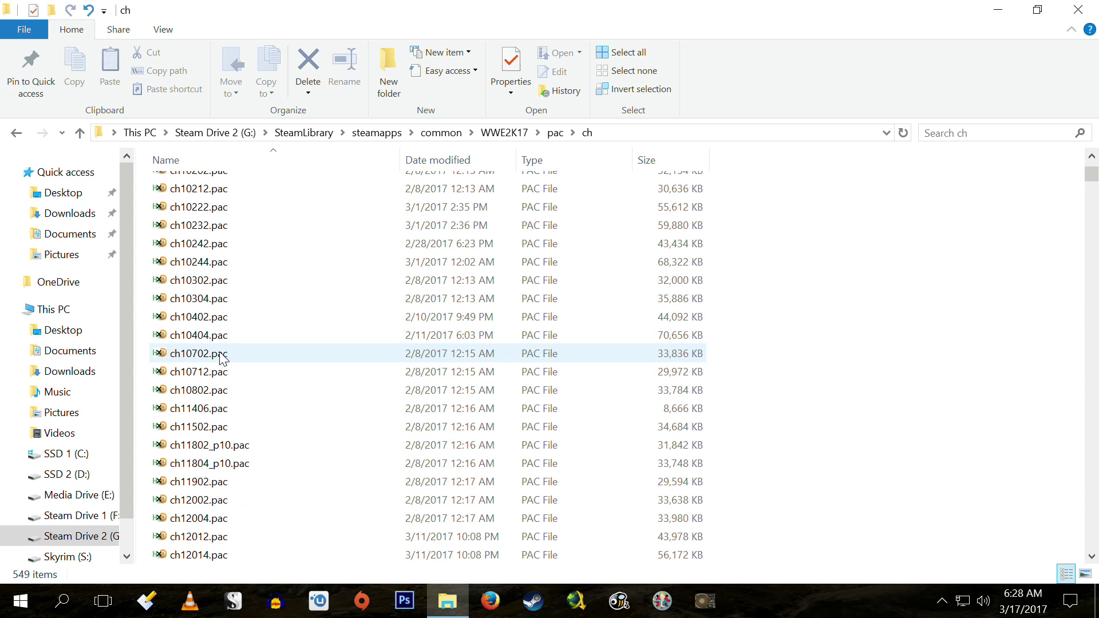
scroll(229, 402, down, 4)
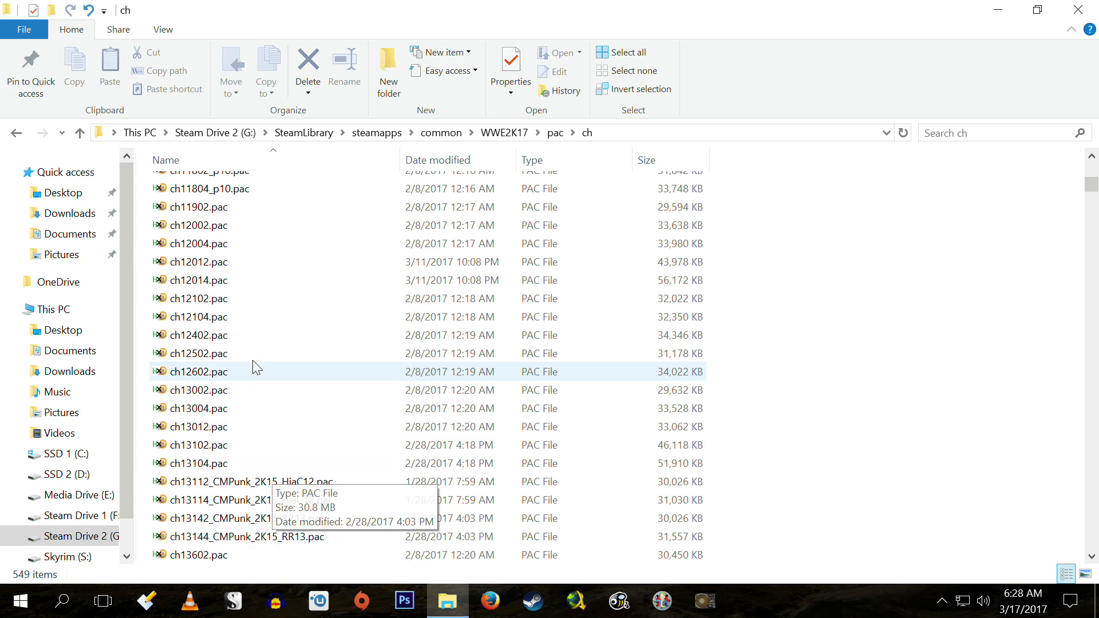
scroll(236, 356, down, 3)
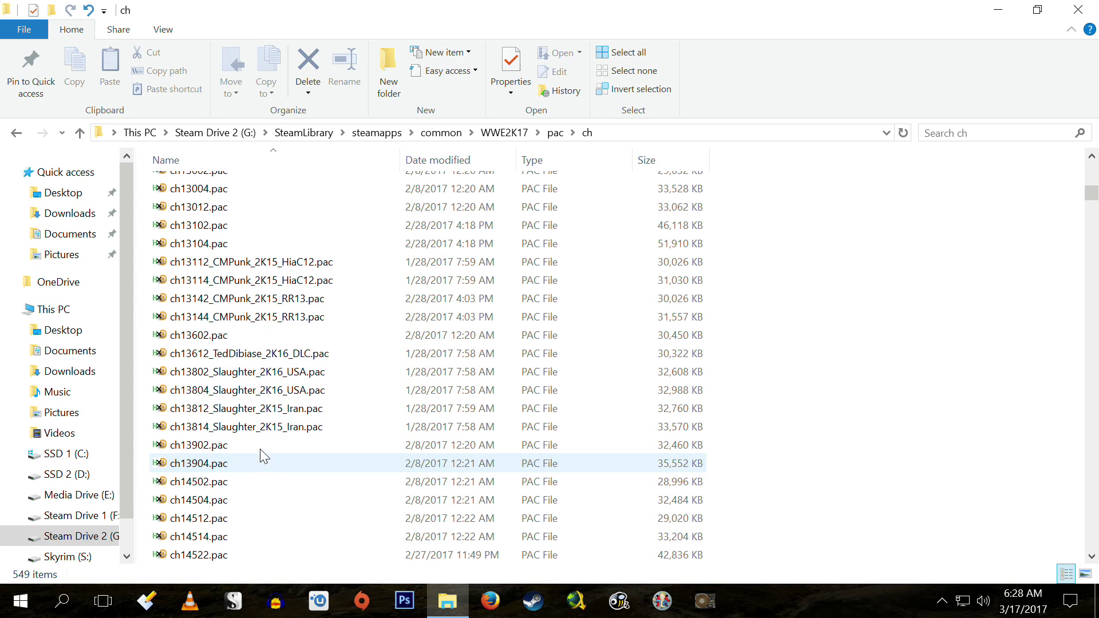
scroll(260, 449, down, 2)
scroll(259, 446, down, 10)
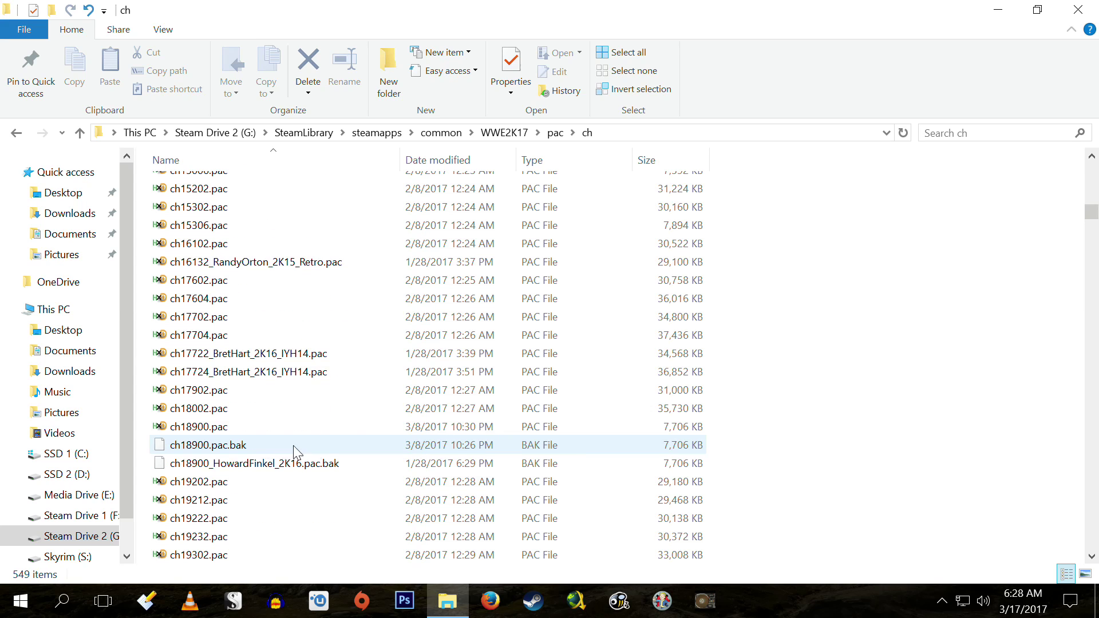
scroll(350, 435, down, 10)
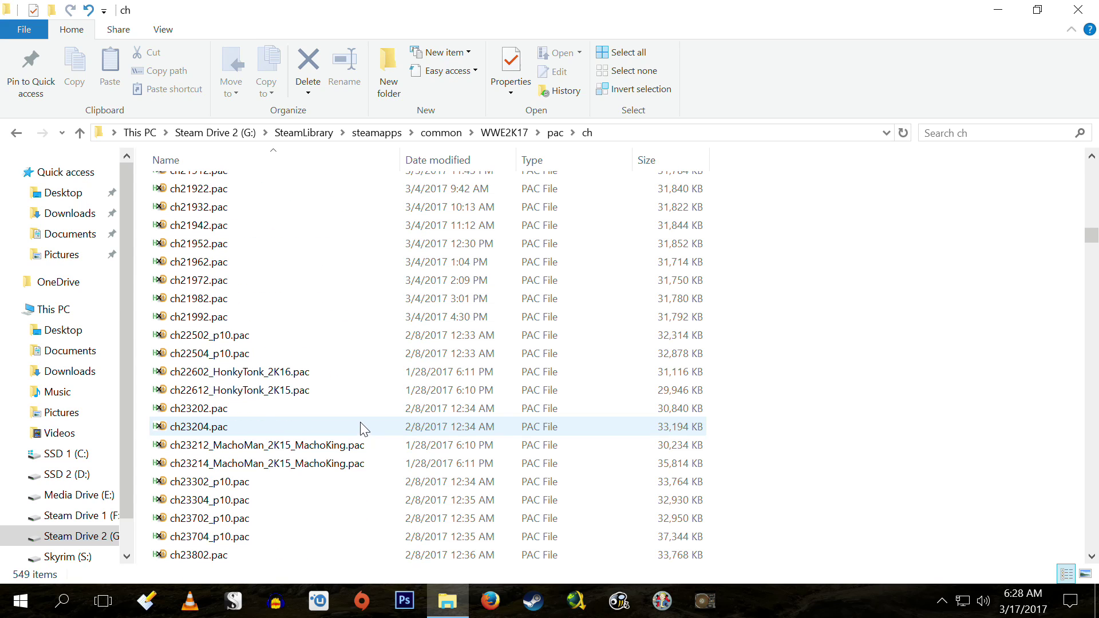
scroll(293, 338, down, 7)
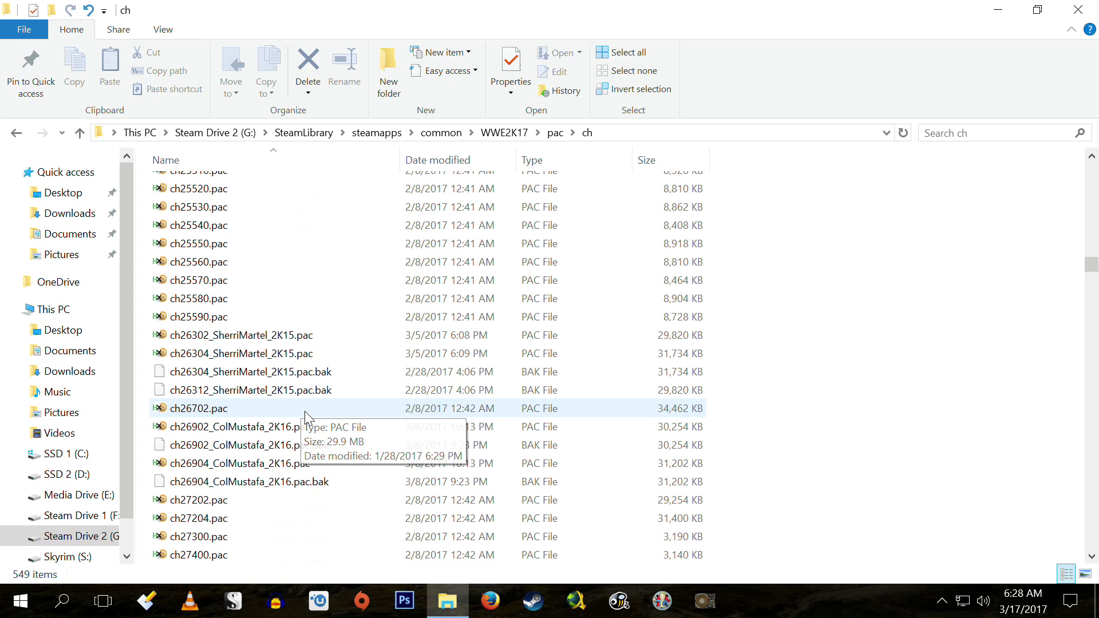
scroll(304, 411, down, 16)
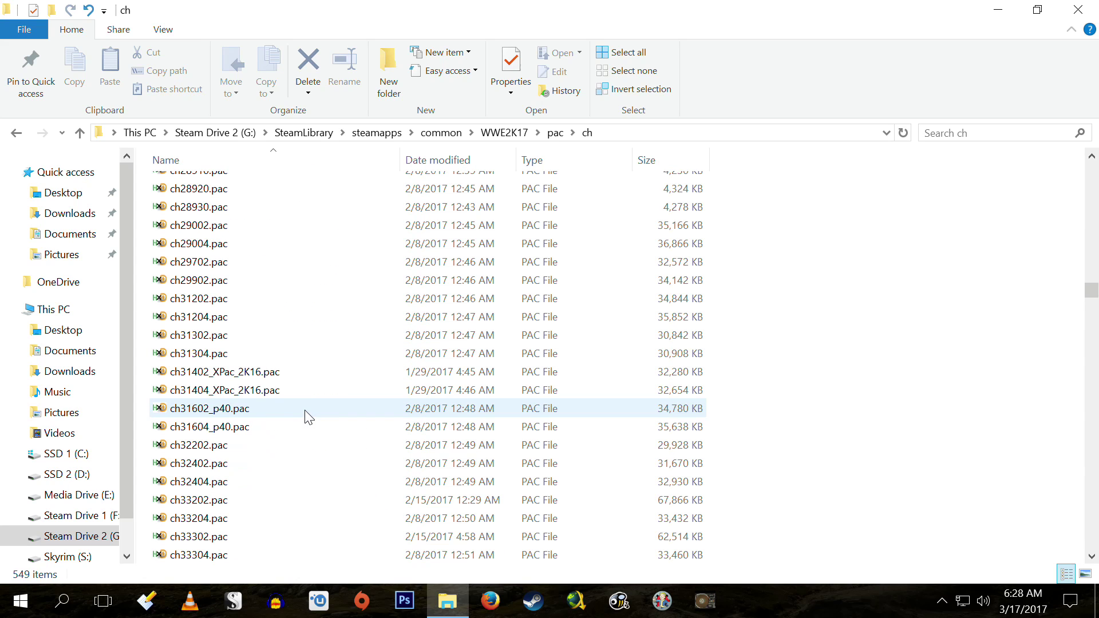
scroll(305, 410, down, 12)
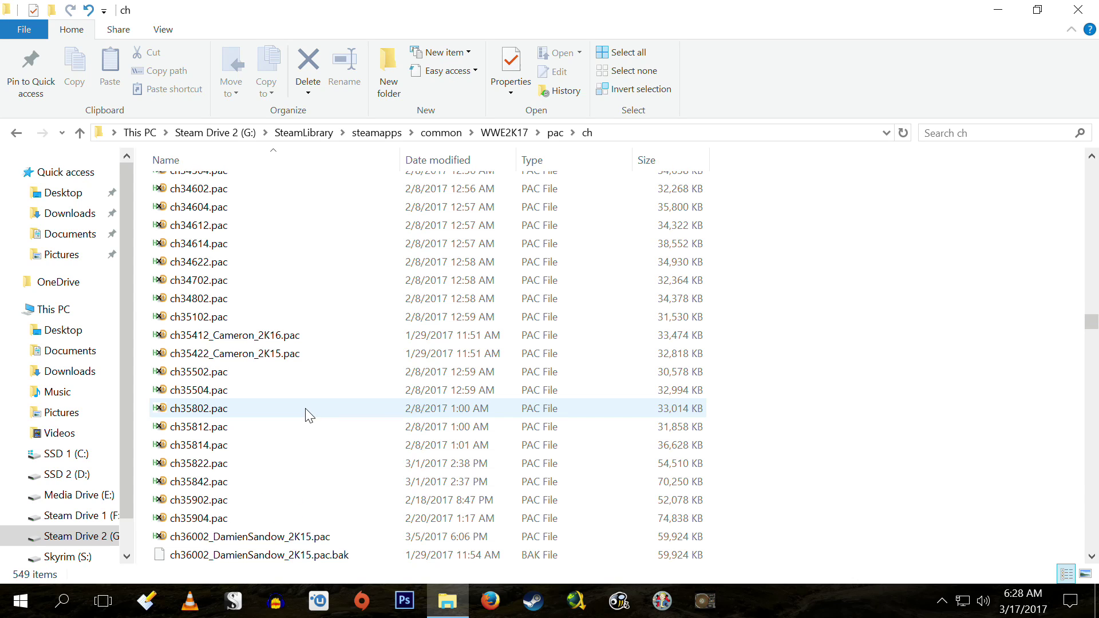
scroll(306, 413, down, 3)
scroll(307, 413, down, 3)
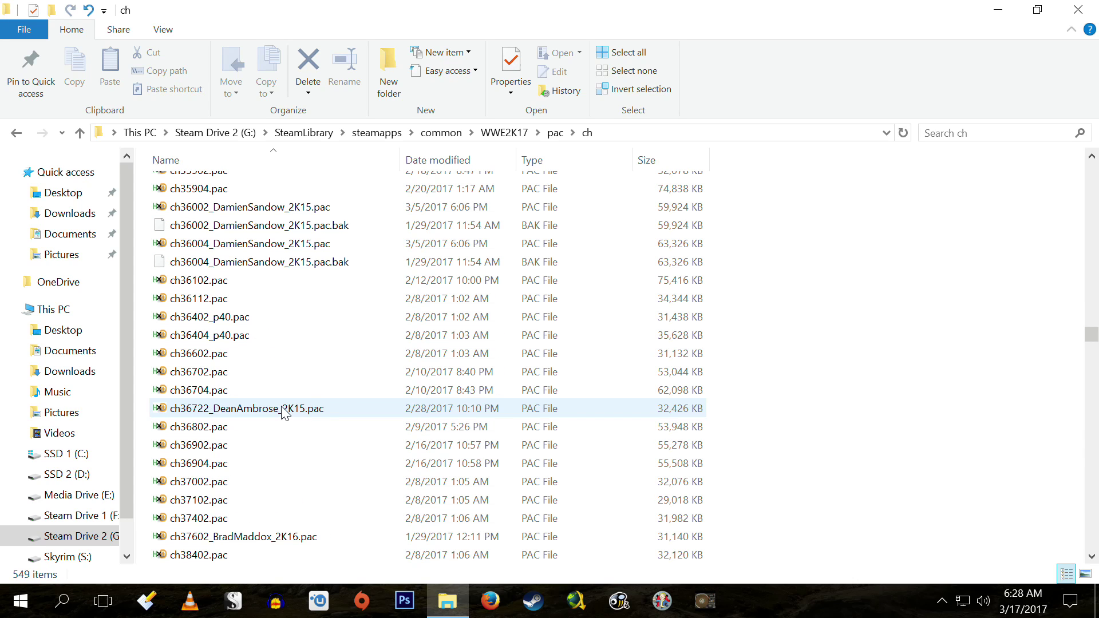
double_click(284, 410)
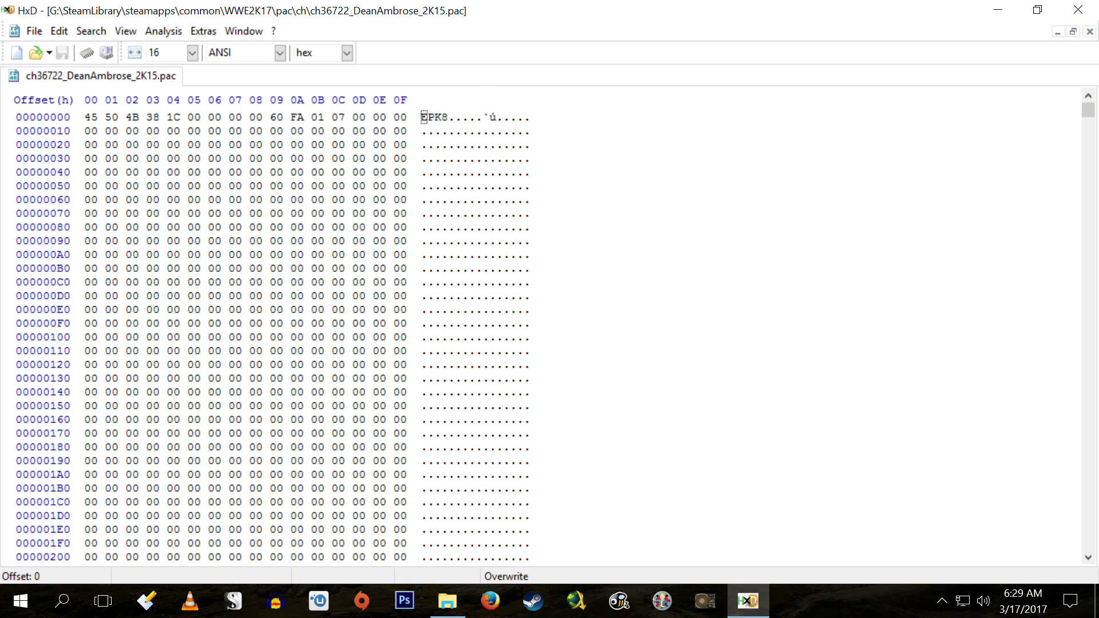
Step: Find the EMD header block with the character ID at offsets 800-81D of the .pac file and highlight it
scroll(549, 332, down, 7)
scroll(549, 332, down, 20)
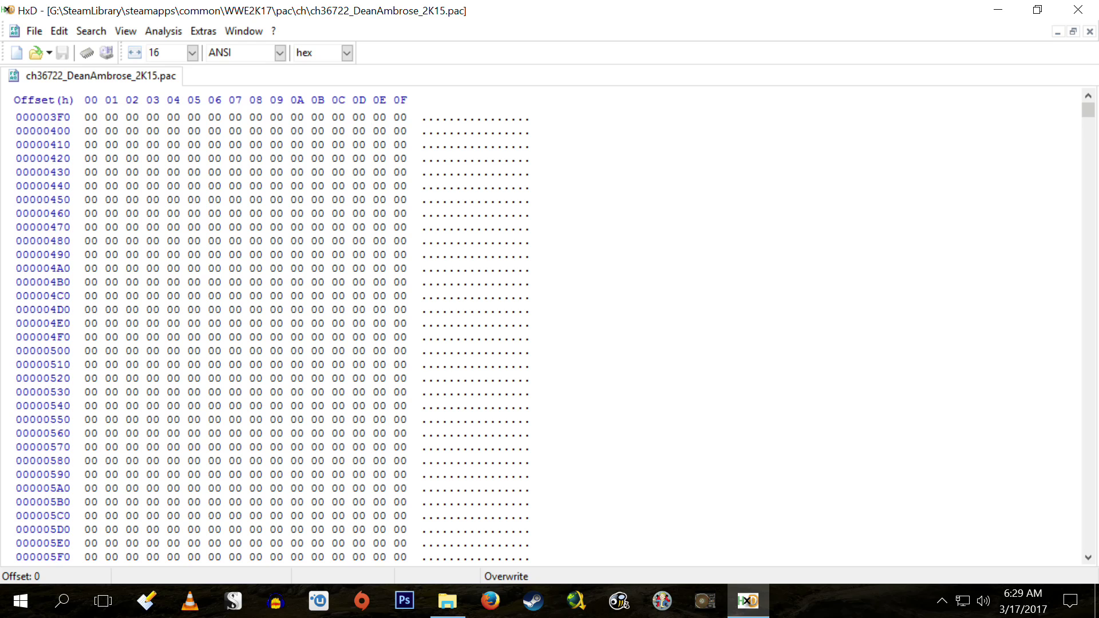
scroll(549, 332, down, 1)
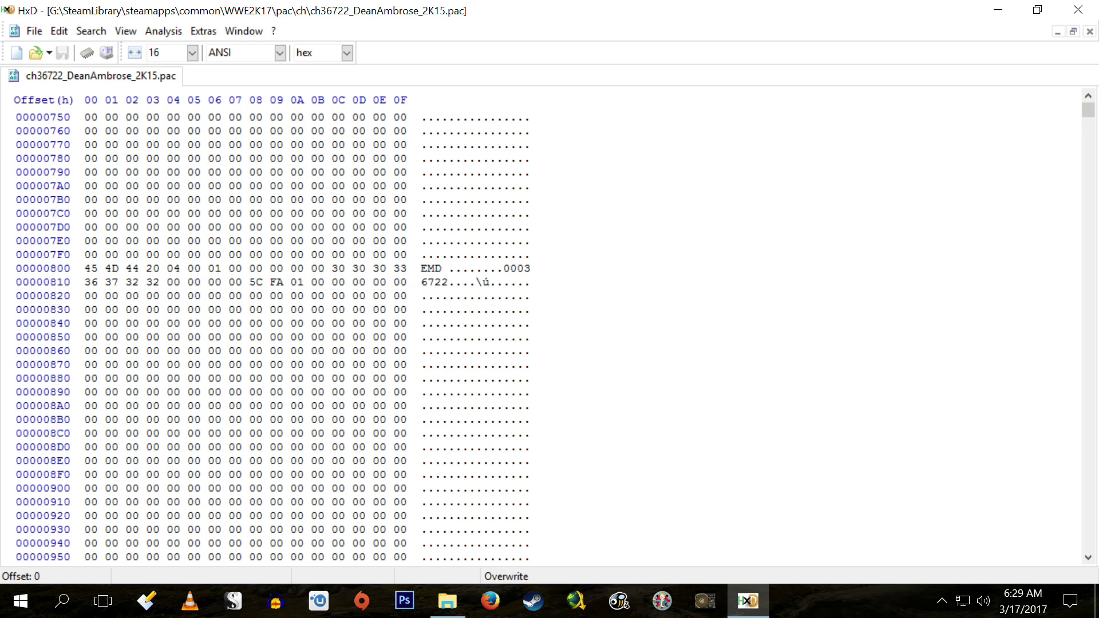
drag(422, 268, 518, 282)
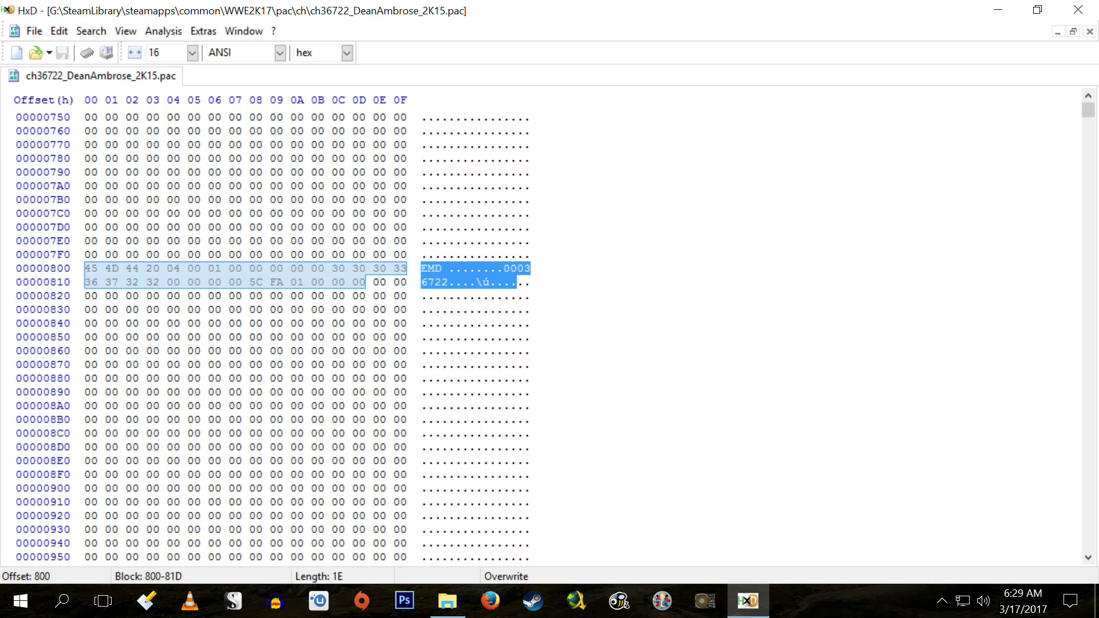
click(434, 282)
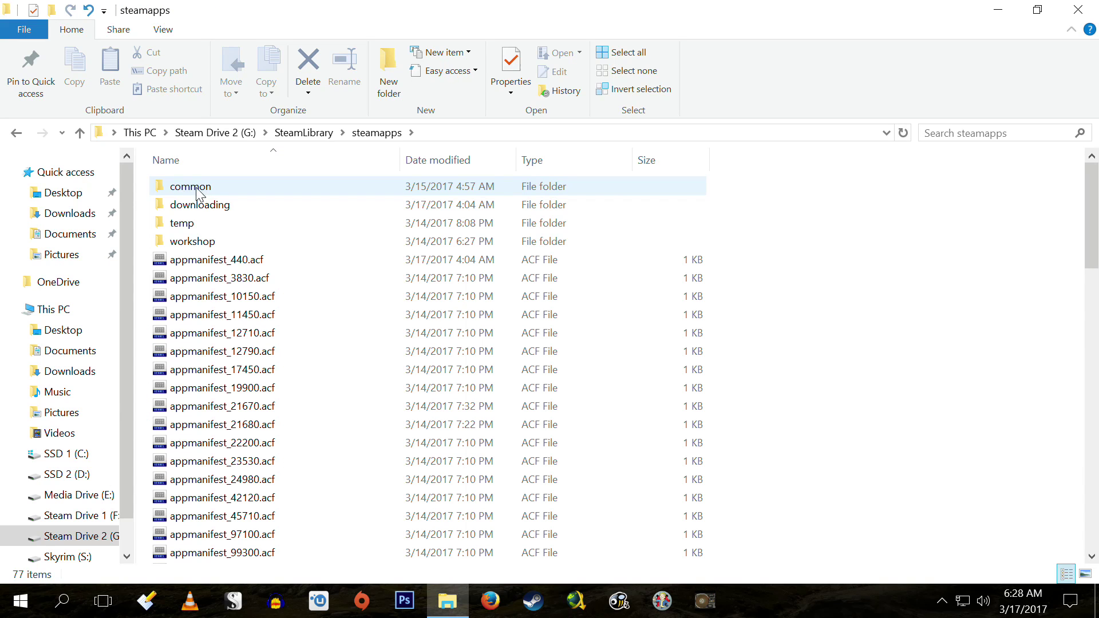
Step: In File Explorer, open the character files folder common\WWE2K17\pac\ch inside steamapps
double_click(191, 193)
scroll(194, 500, down, 15)
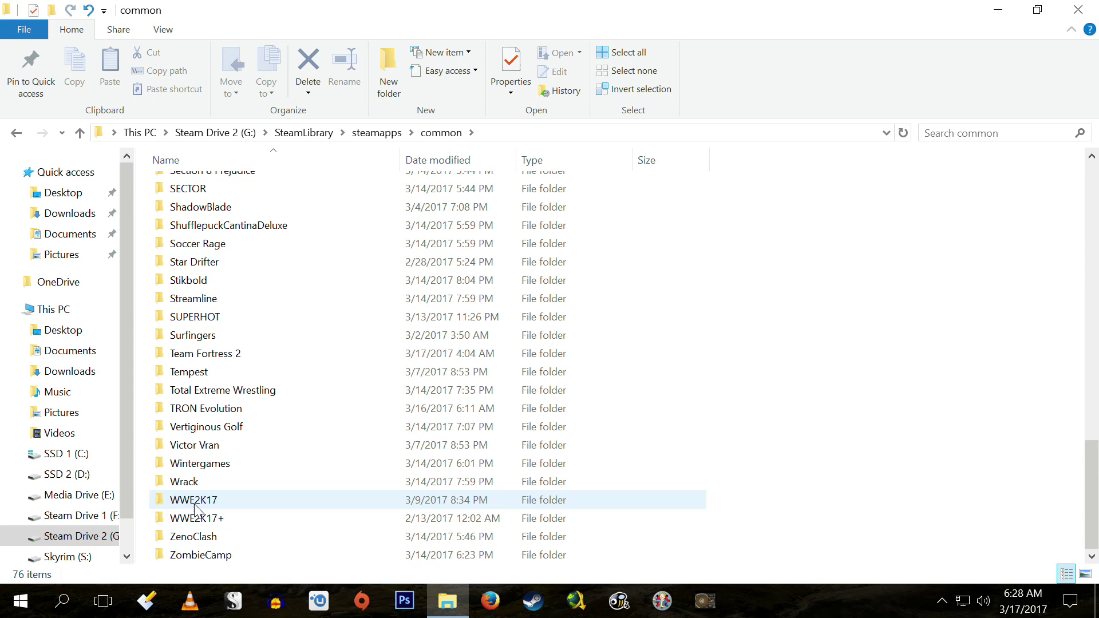
double_click(174, 500)
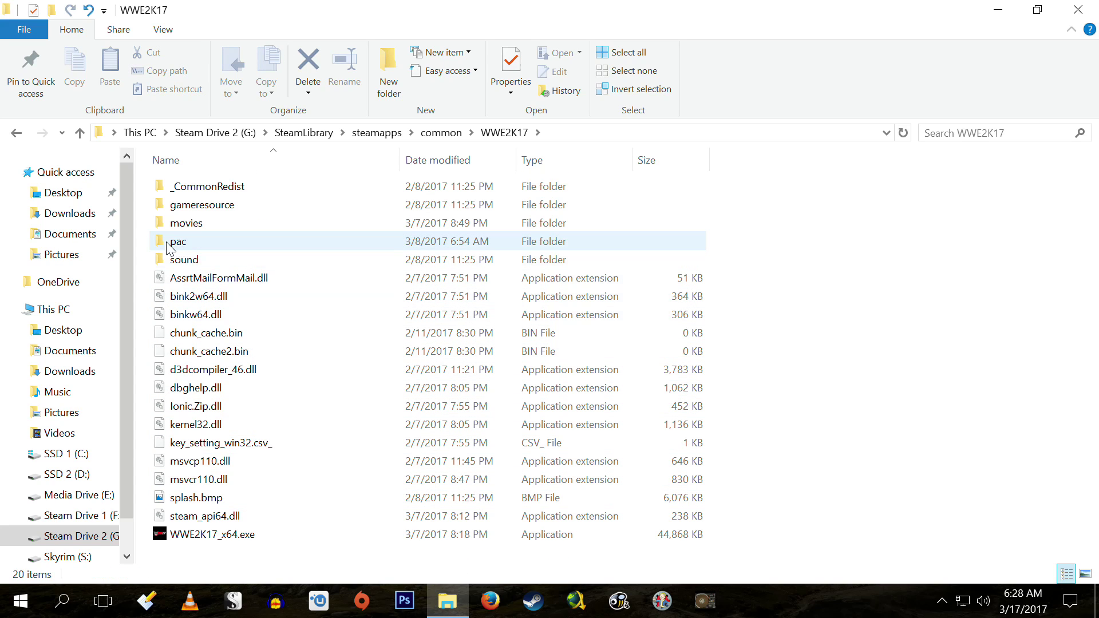
double_click(188, 242)
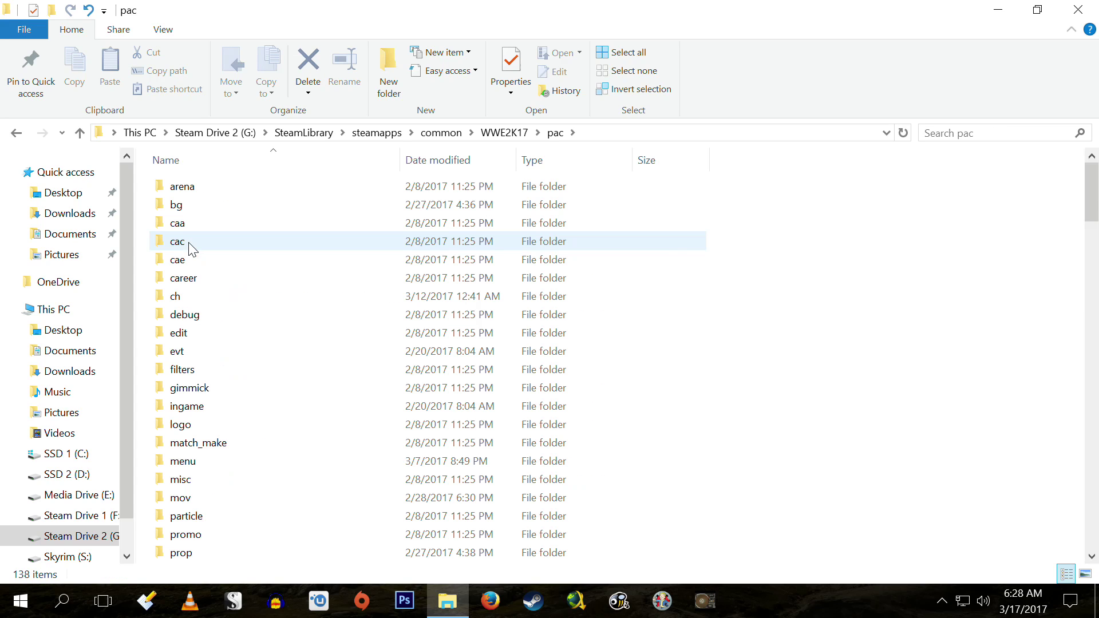
mouse_move(169, 302)
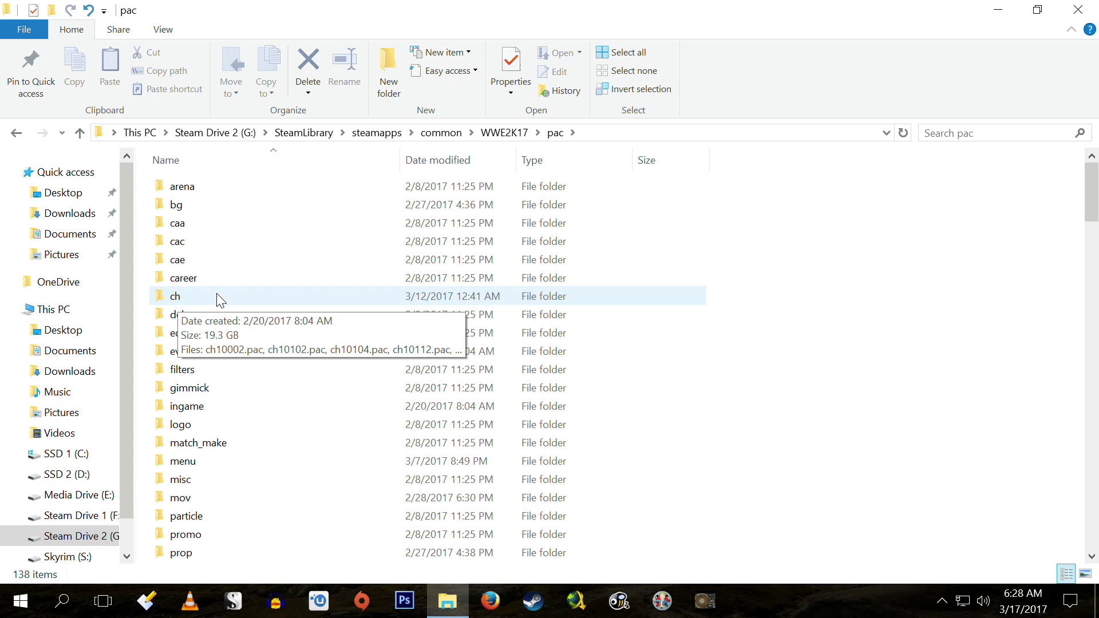
click(162, 295)
double_click(164, 297)
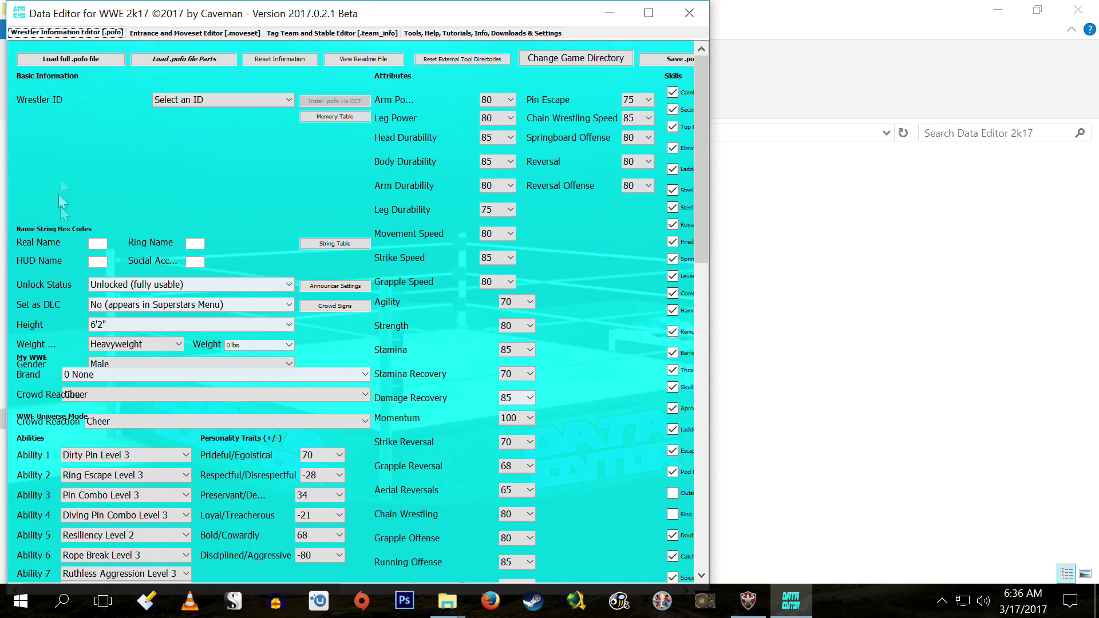
Step: In Data Editor for WWE 2k17, load the full wrestler information file slot - 465.pofo from the Batista Ported folder in New Mods
click(63, 58)
double_click(91, 75)
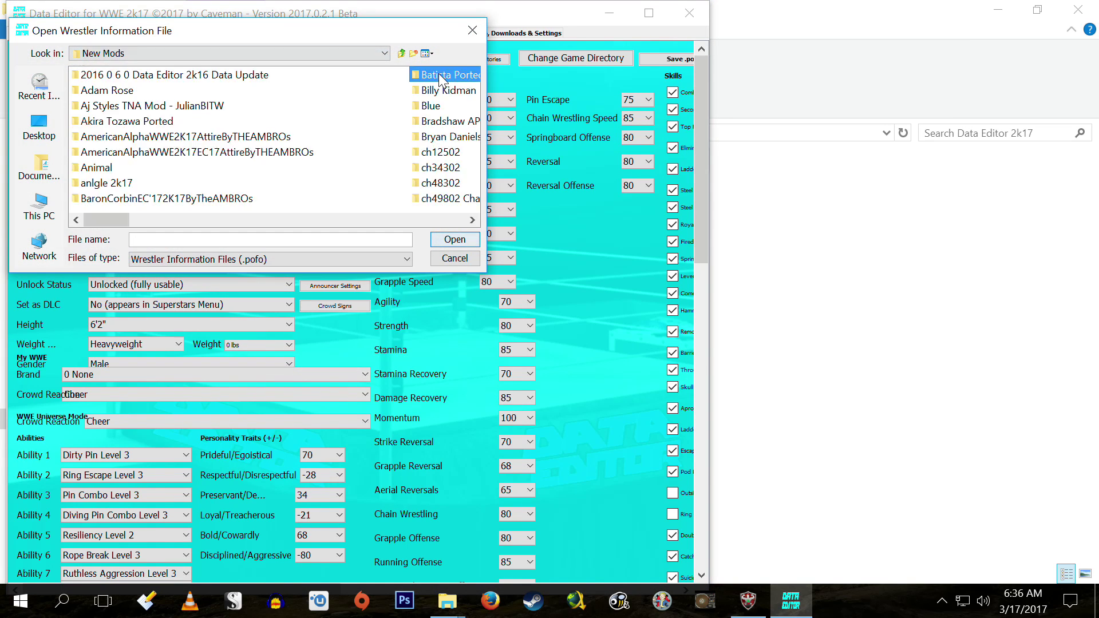
double_click(438, 73)
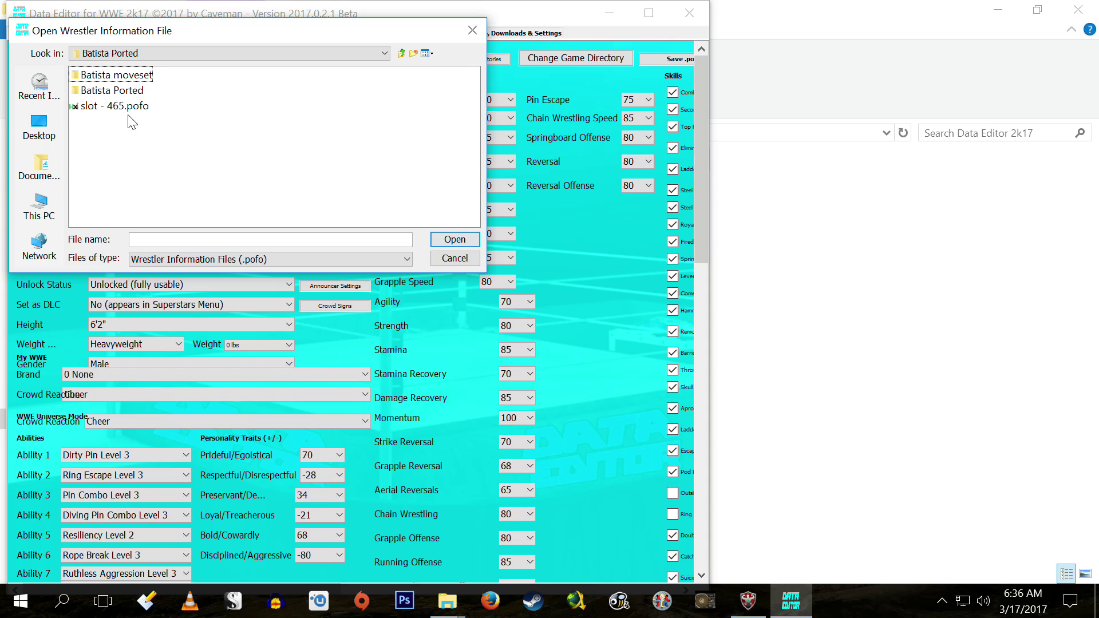
double_click(109, 105)
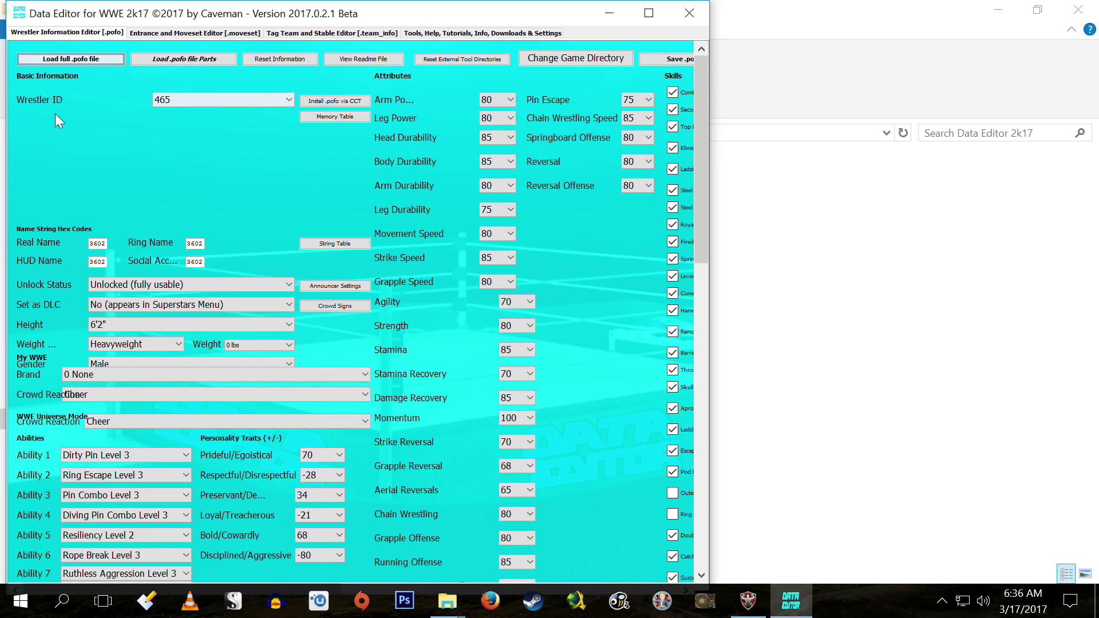
Step: Examine the available Wrestler ID numbers for the loaded .pofo file without choosing a different one
click(194, 102)
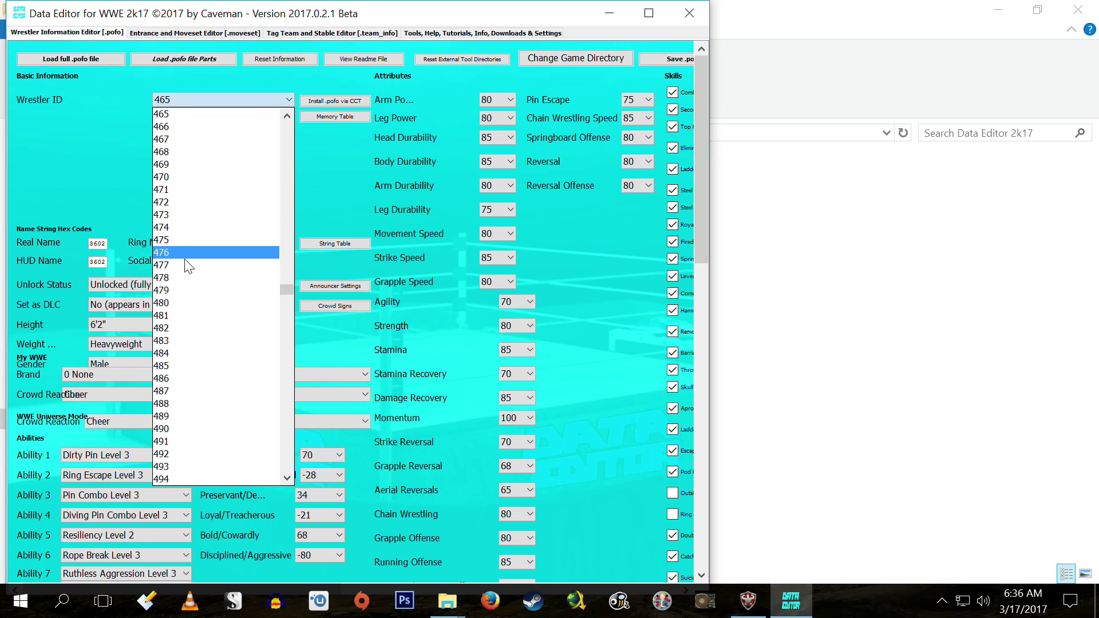
scroll(210, 194, down, 2)
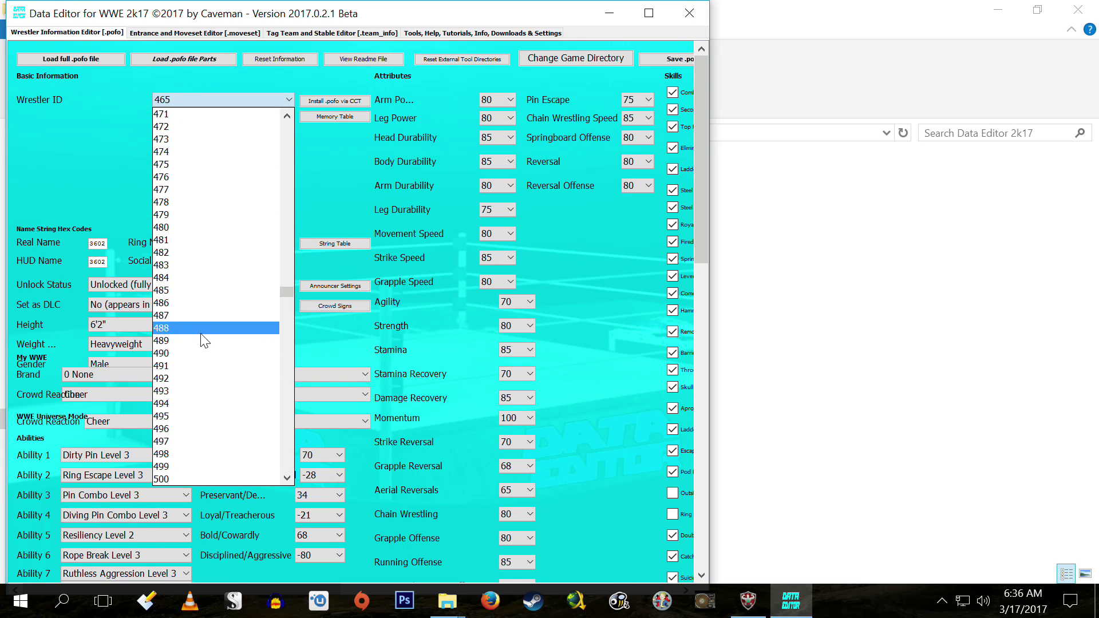
scroll(212, 233, up, 6)
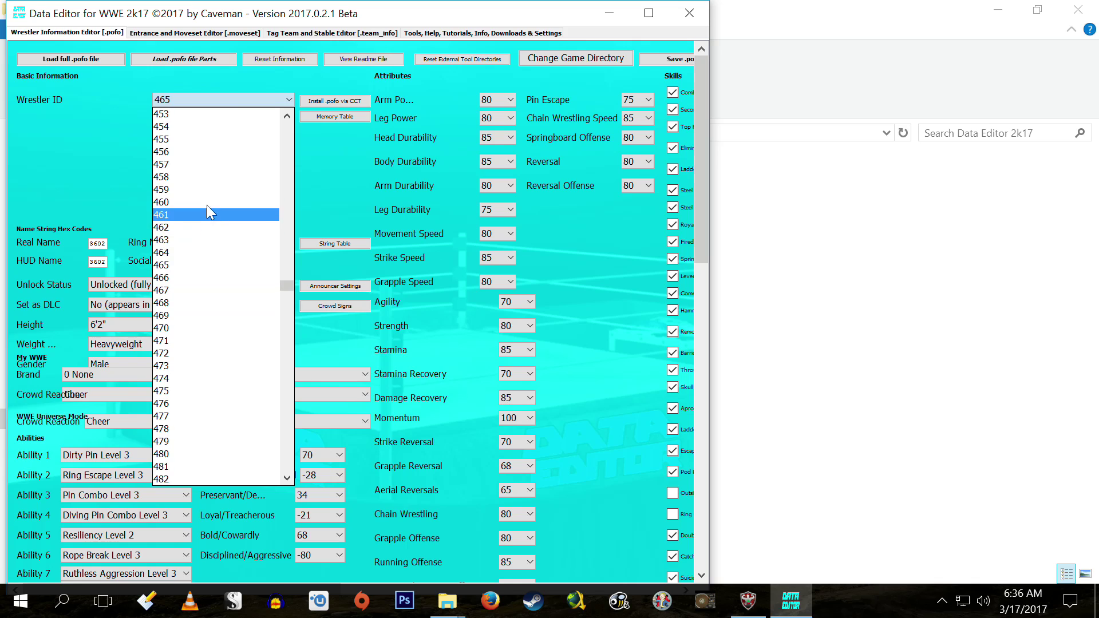
click(91, 132)
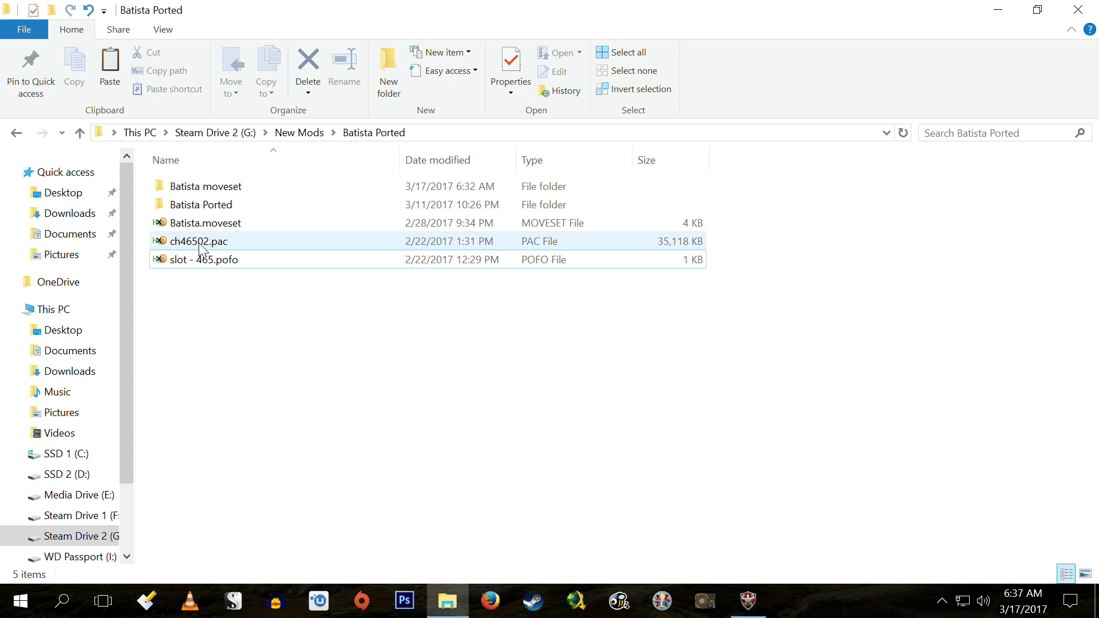
Step: In File Explorer, copy ch46502.pac from Batista Ported and go to SteamLibrary\steamapps\common on Steam Drive 2
right_click(195, 243)
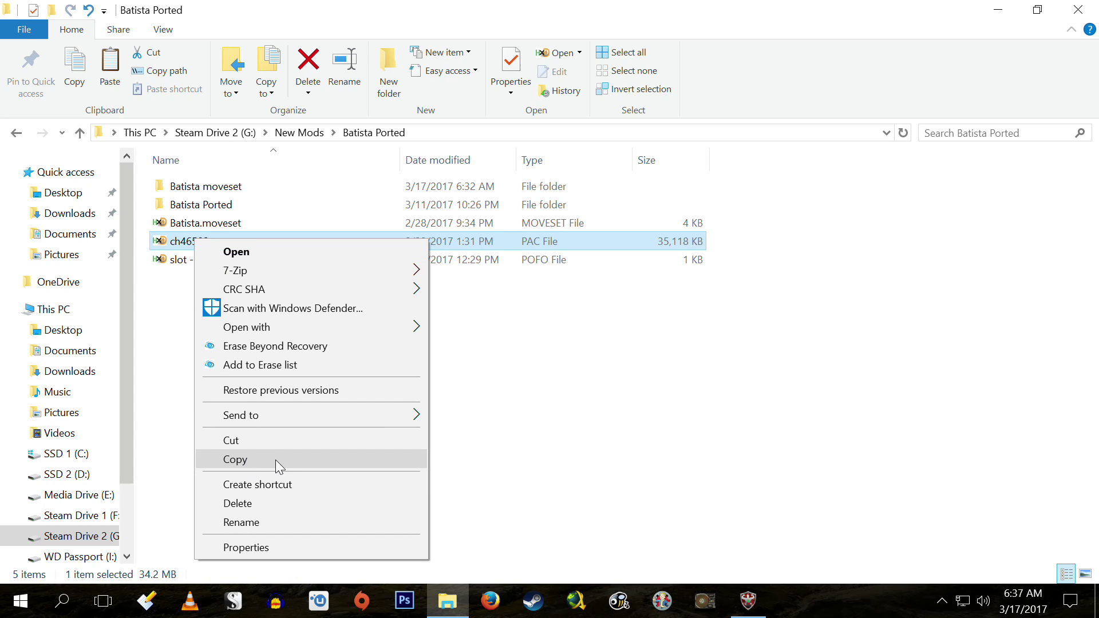
click(227, 460)
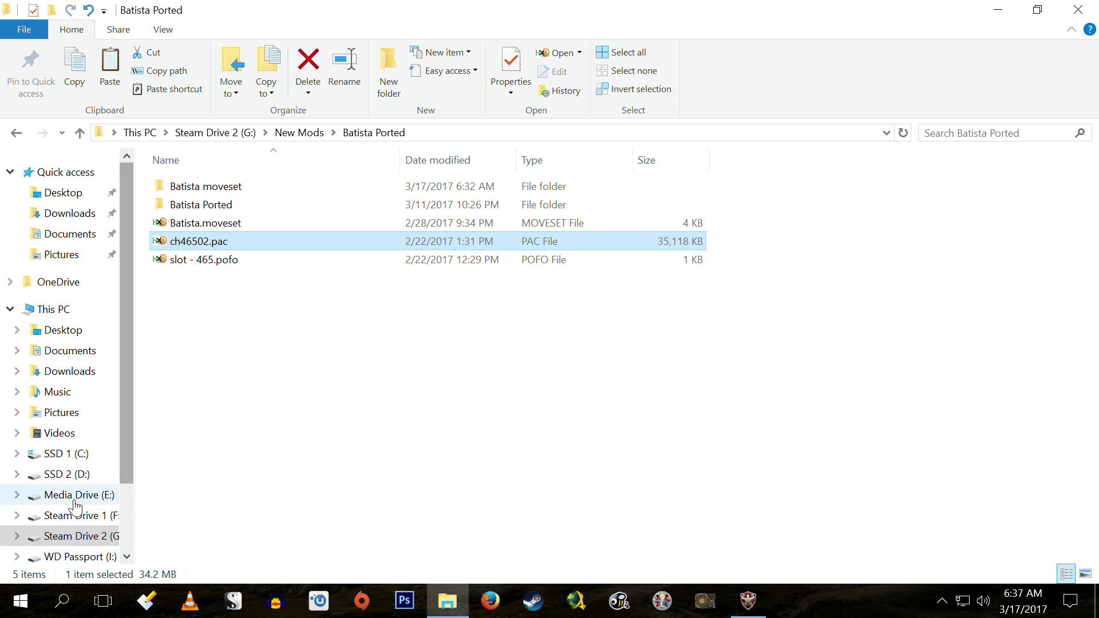
click(79, 538)
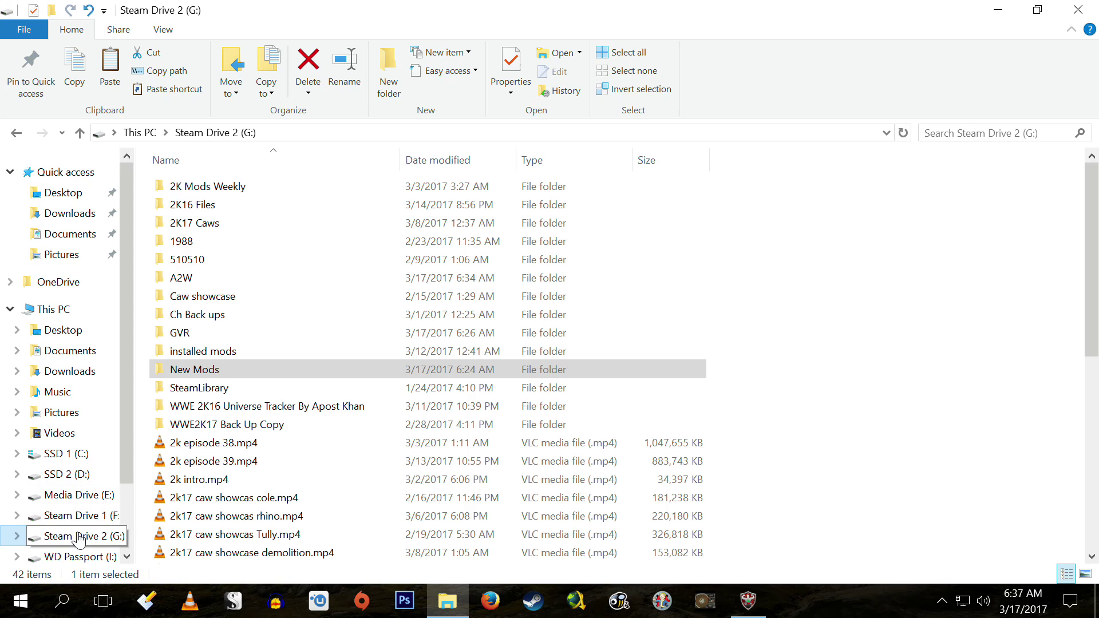
double_click(199, 389)
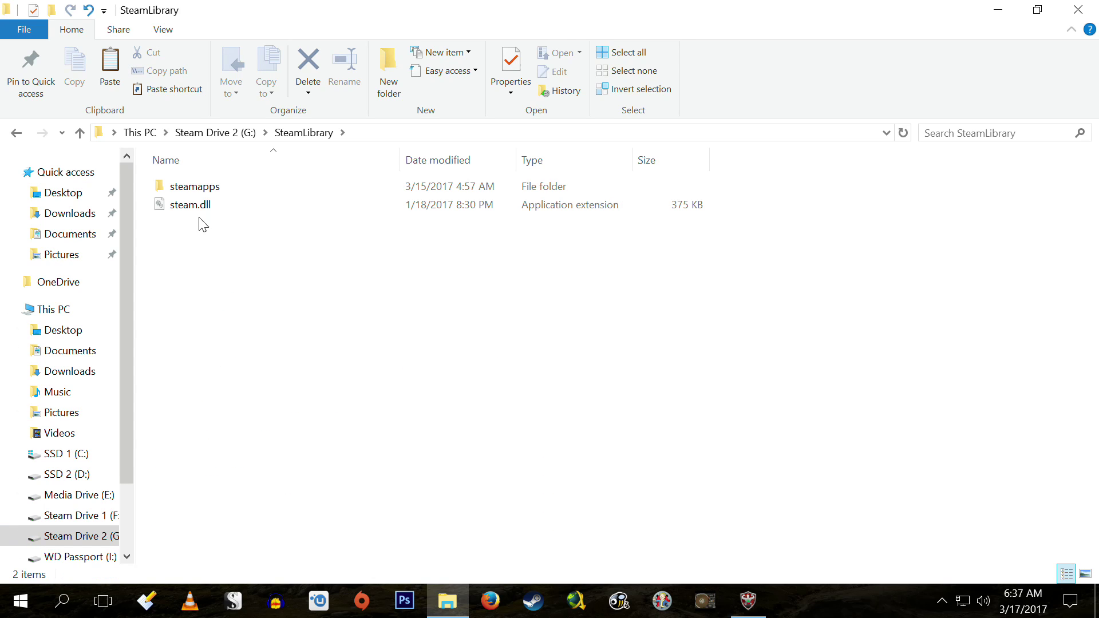
click(177, 192)
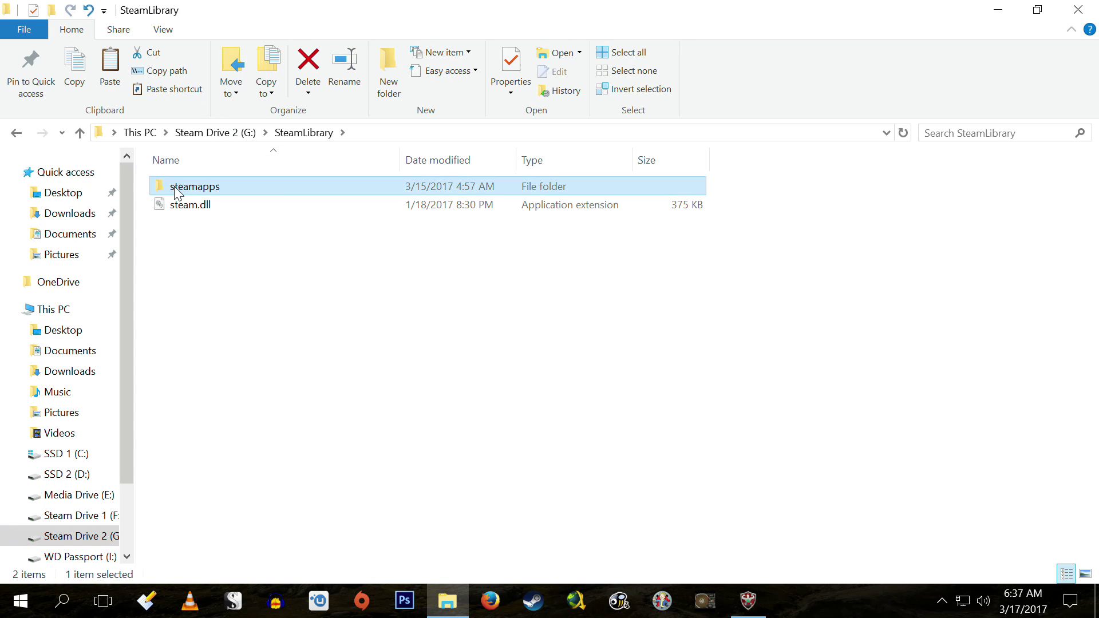
double_click(176, 191)
double_click(178, 192)
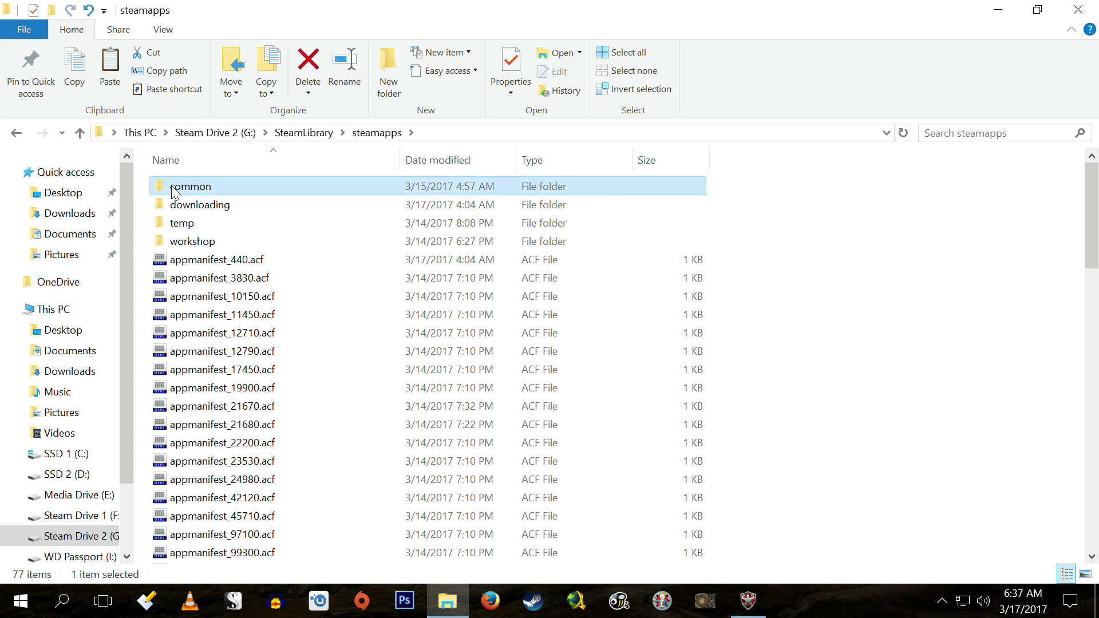
scroll(192, 340, down, 2)
scroll(191, 341, down, 15)
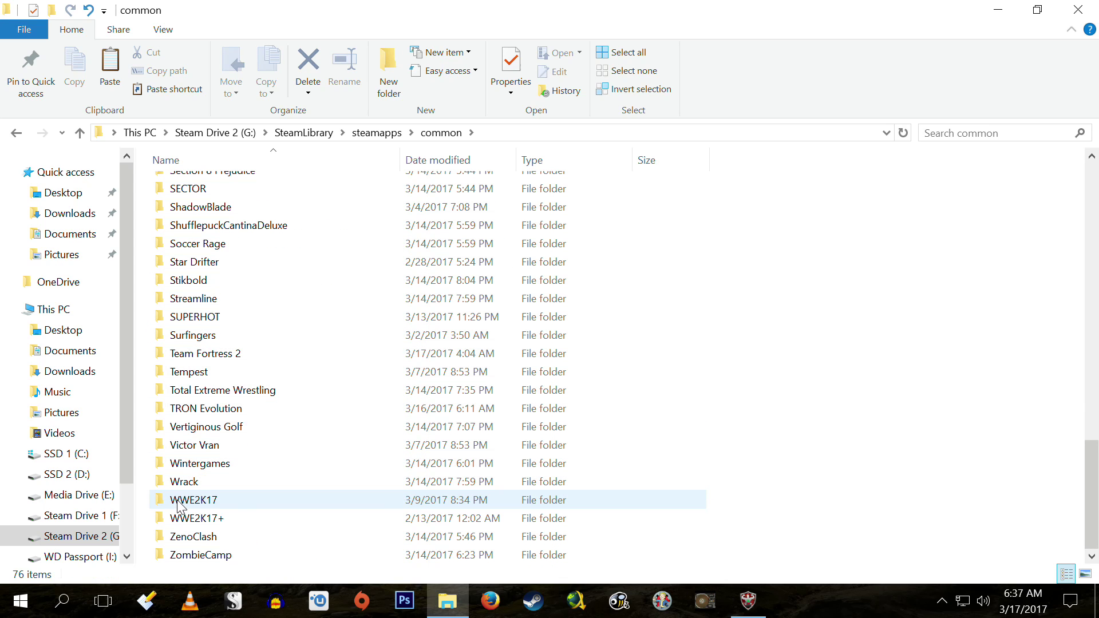
Step: Open WWE2K17\pac\ch and paste the copied ch46502.pac into it
mouse_move(217, 501)
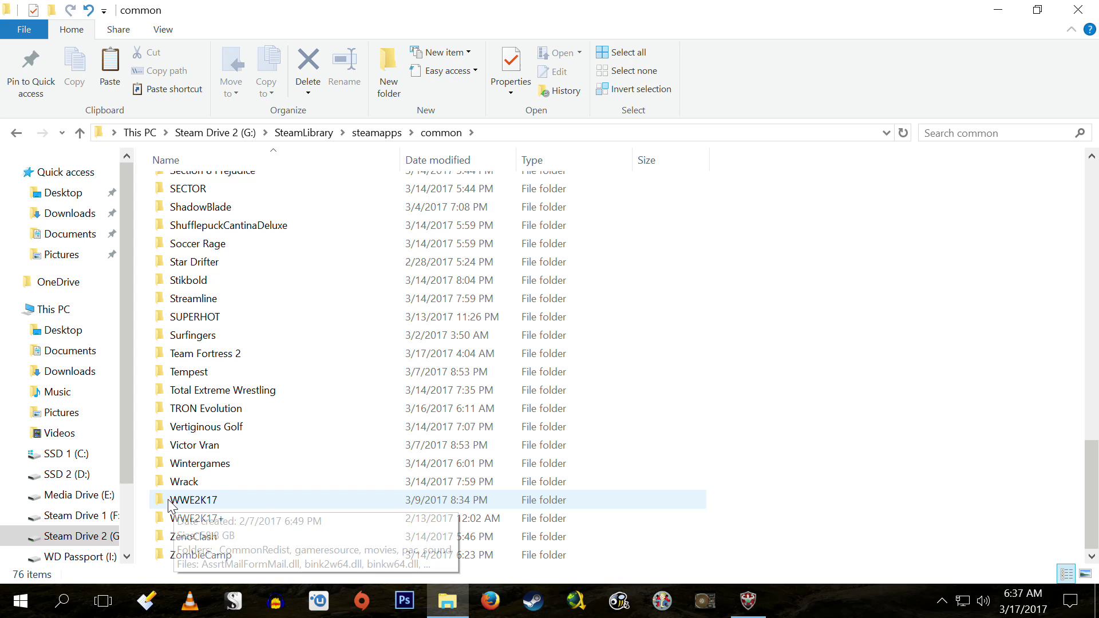
double_click(212, 501)
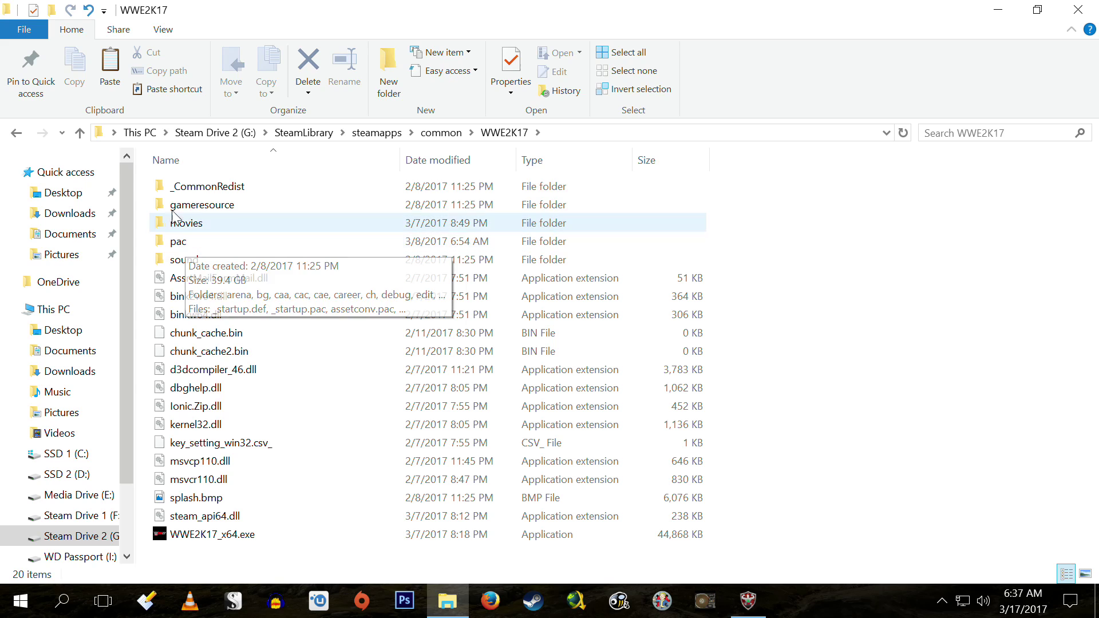
double_click(181, 246)
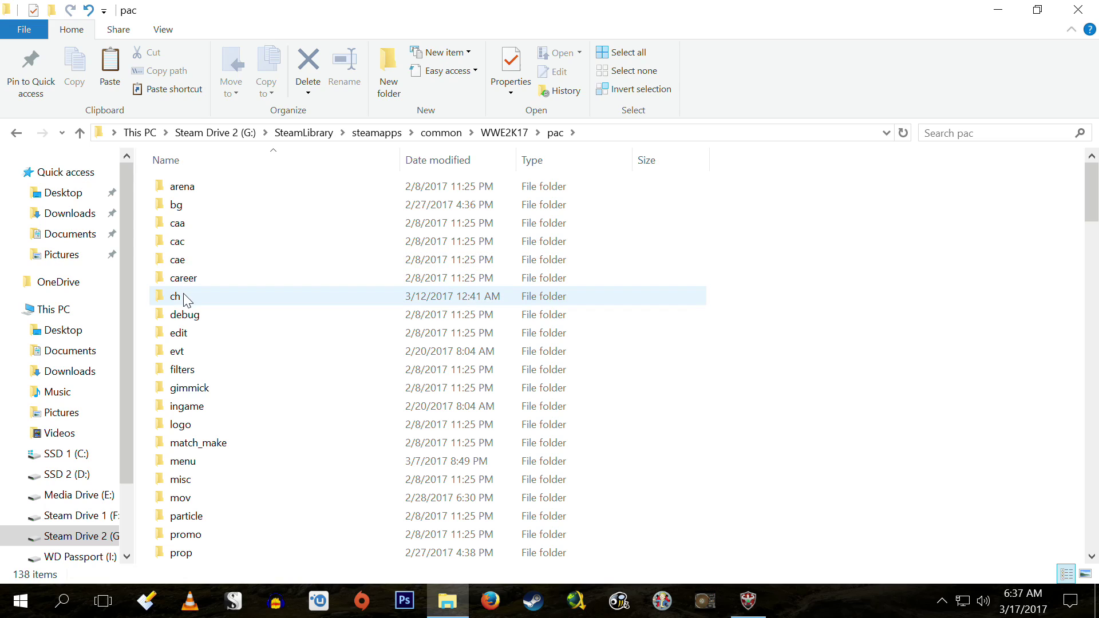
mouse_move(214, 302)
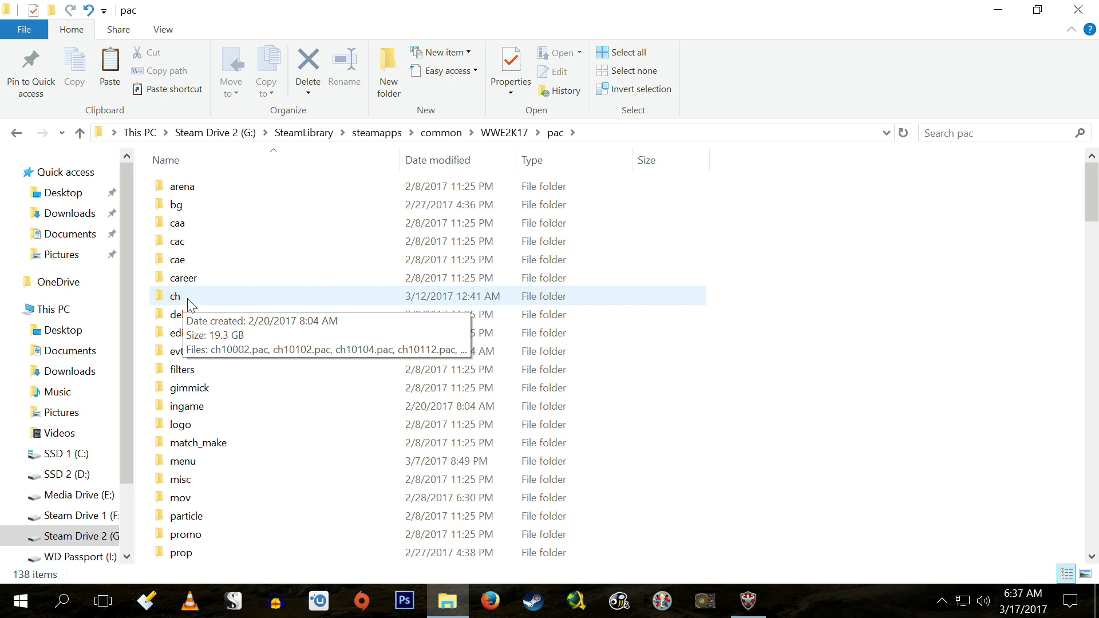
double_click(252, 297)
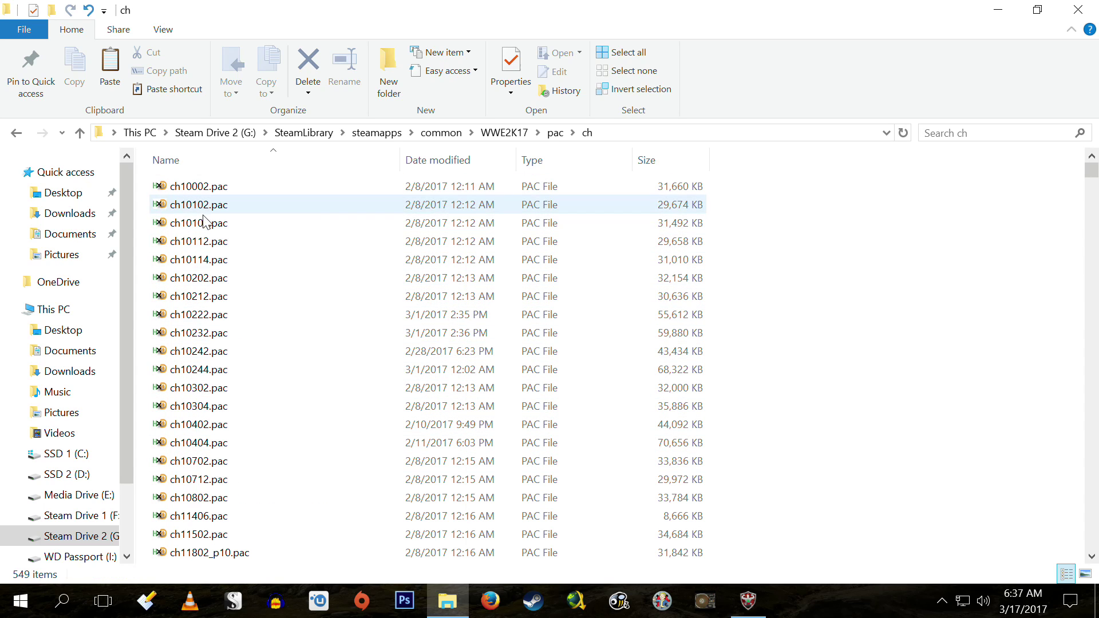
right_click(852, 266)
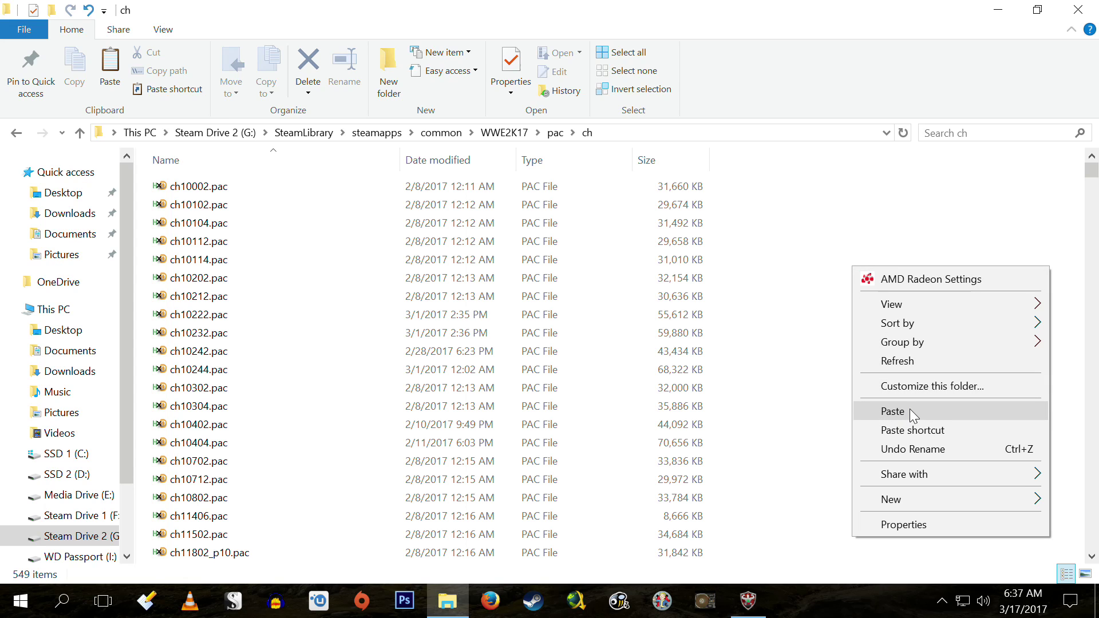
click(889, 412)
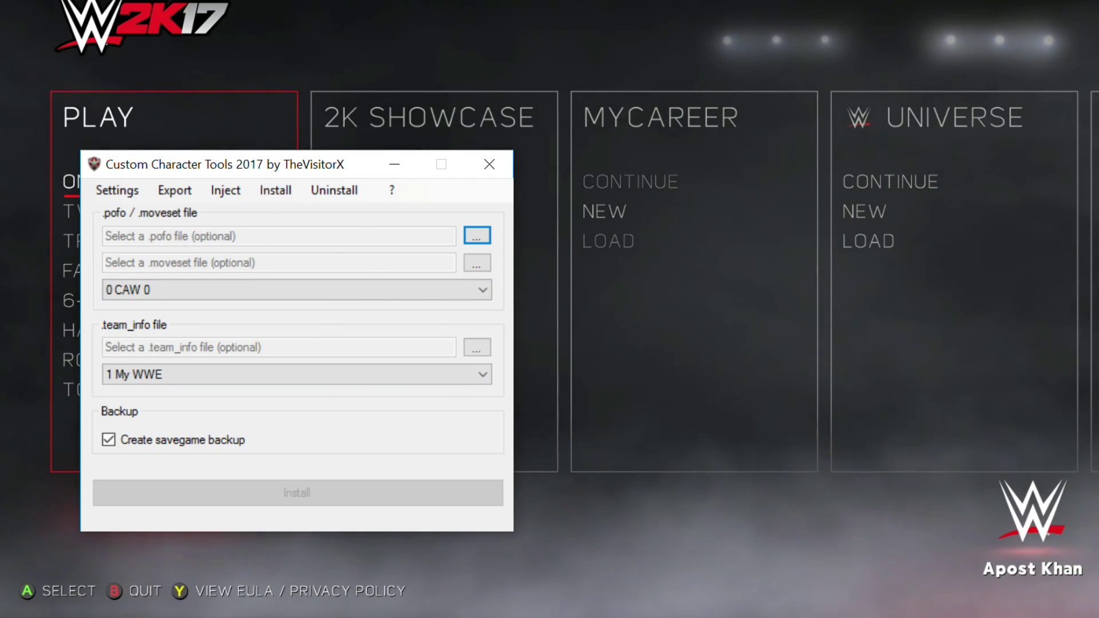
Step: In Custom Character Tools 2017, choose slot - 465.pofo and Batista.moveset from Batista Ported as the files to install
click(476, 236)
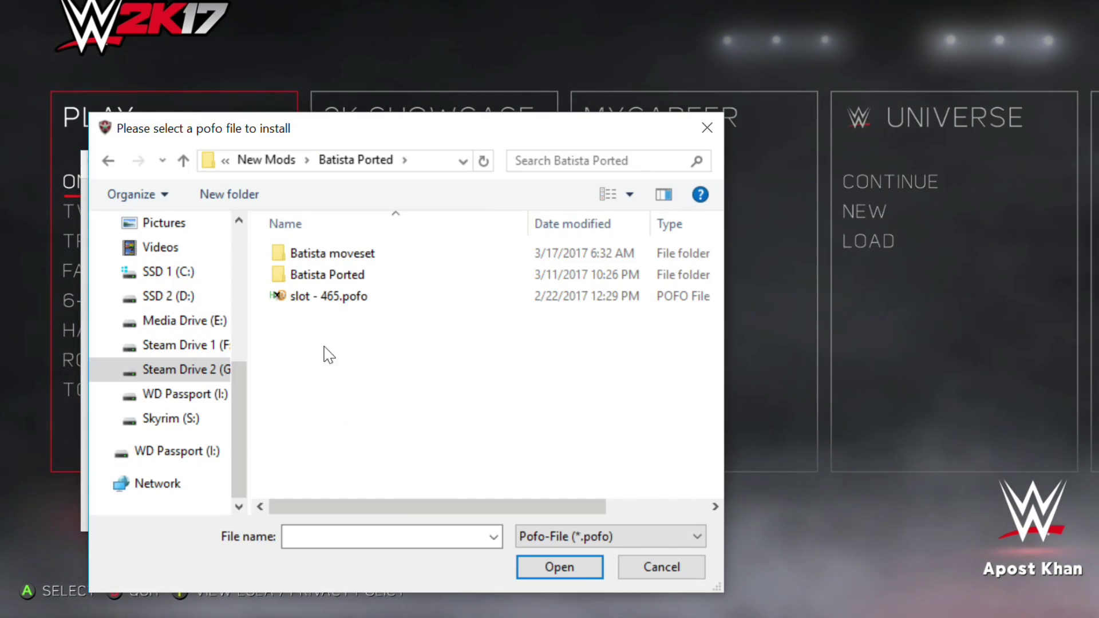
double_click(297, 304)
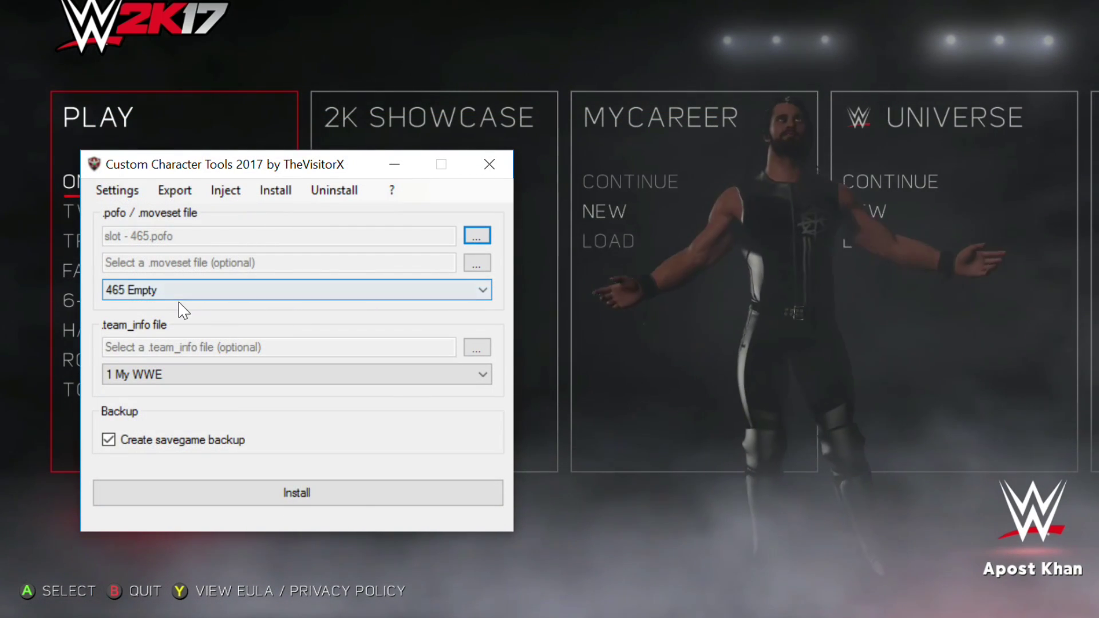
click(476, 263)
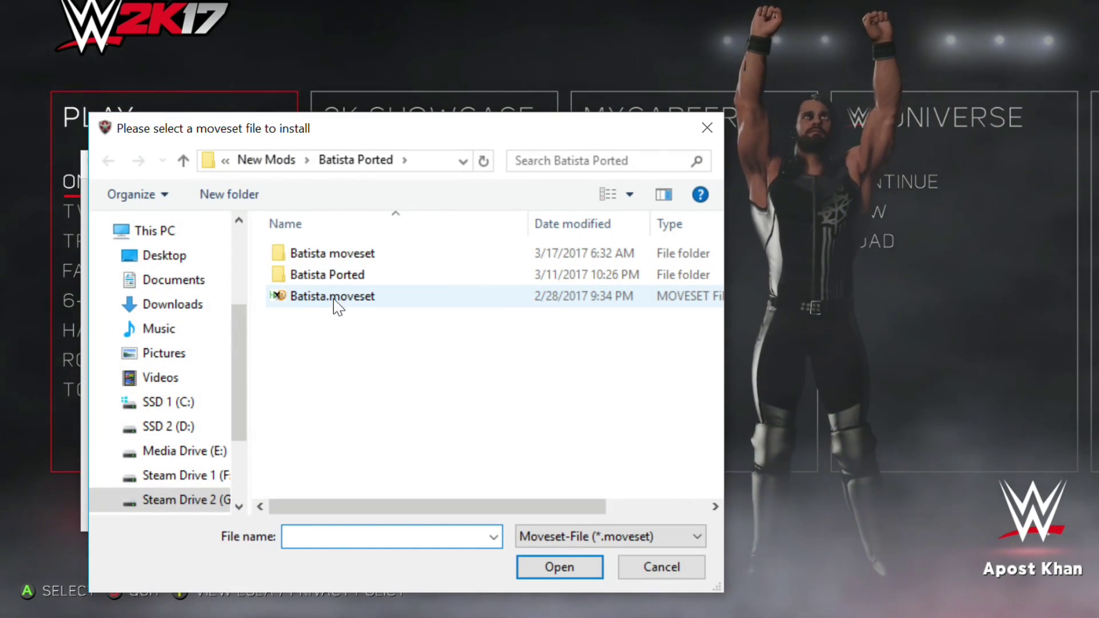
double_click(309, 299)
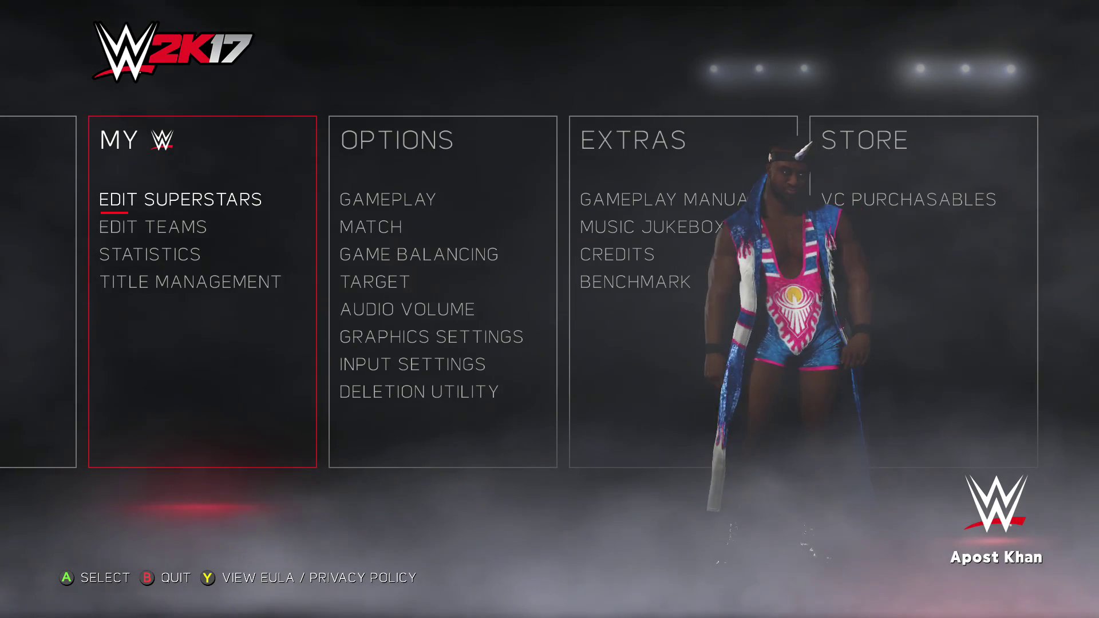
Step: In WWE 2K17, open the Edit Superstars list of the My WWE section
key(Return)
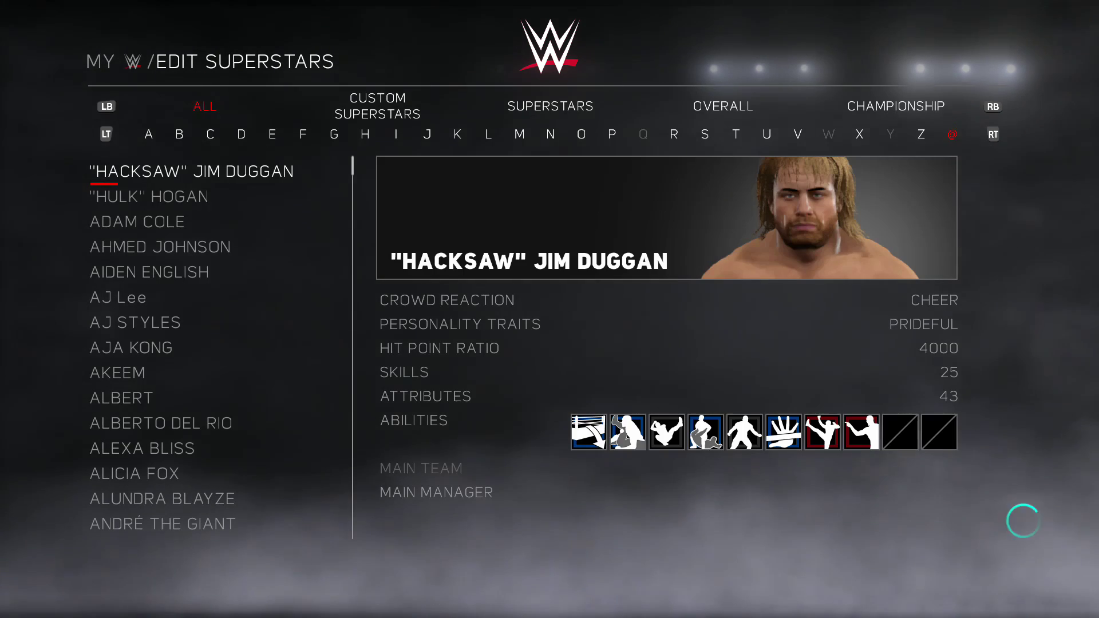
Step: Set "Hacksaw" Jim Duggan's crowd reaction to Boo and return to the superstar list
key(Return)
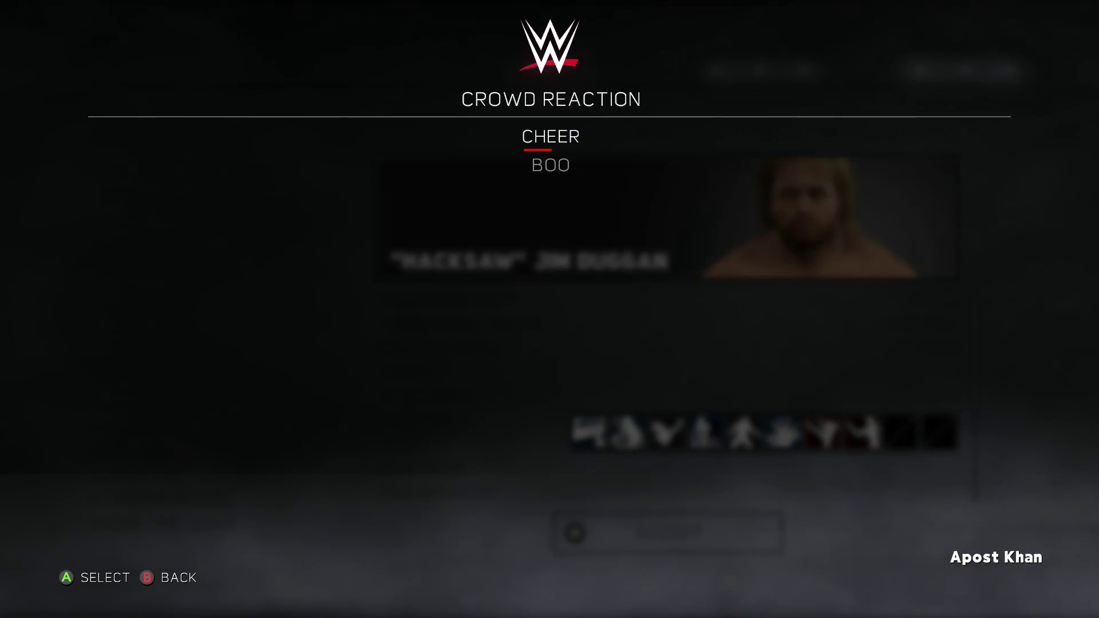
key(Down)
key(Return)
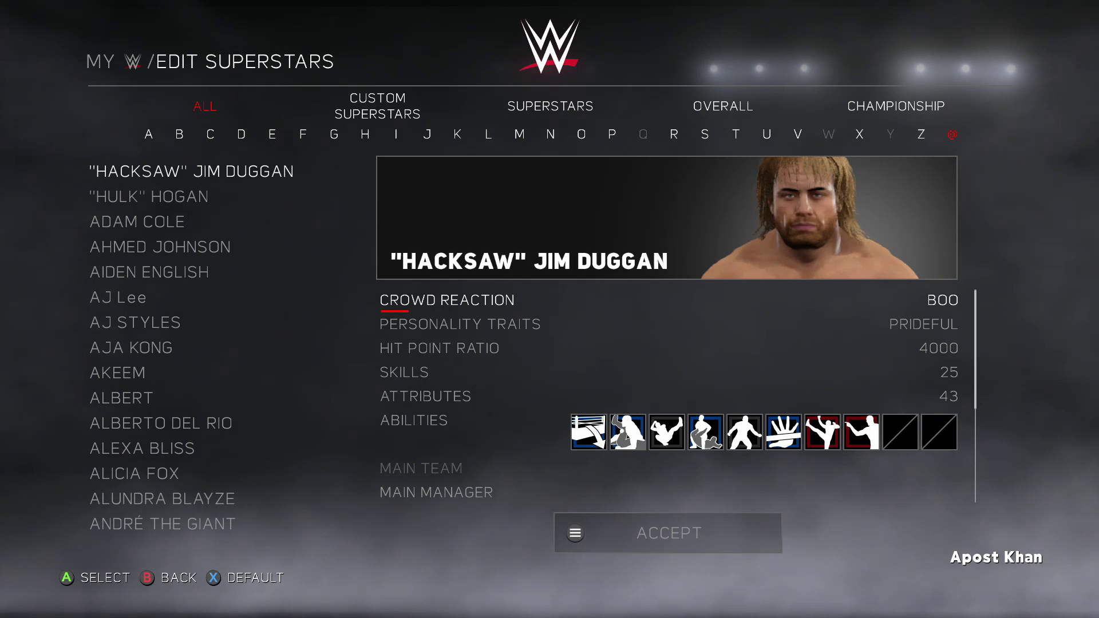
key(Escape)
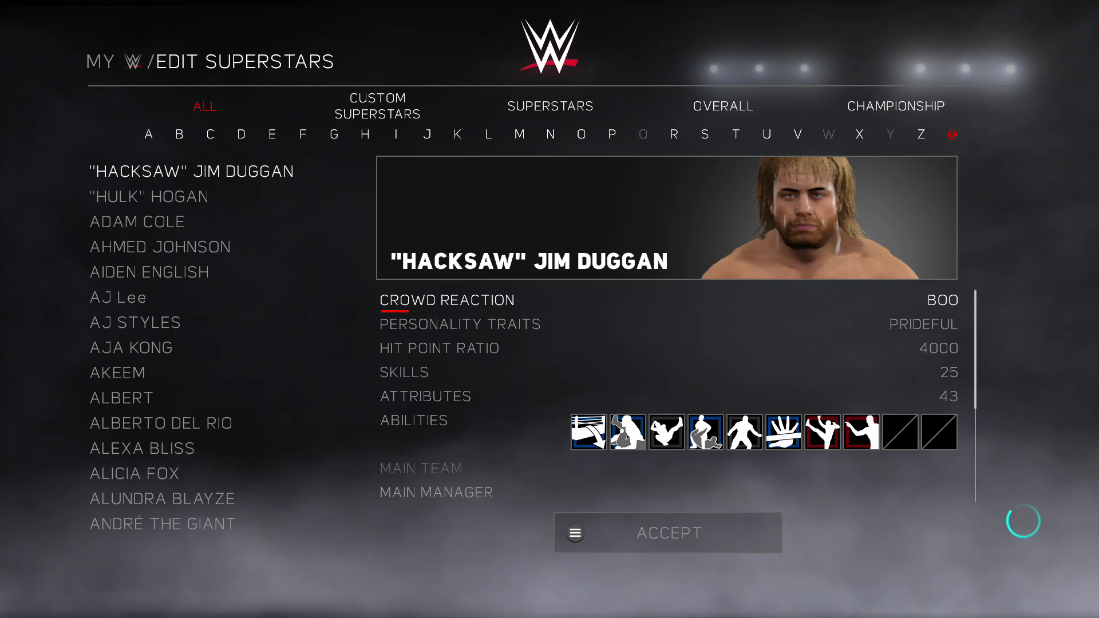
Step: Look through the Edit Superstars list from the first entry down to the names starting with B
key(Down)
key(Down)
key(Down)
key(Down)
key(Down)
key(Down)
key(Down)
key(Down)
key(Down)
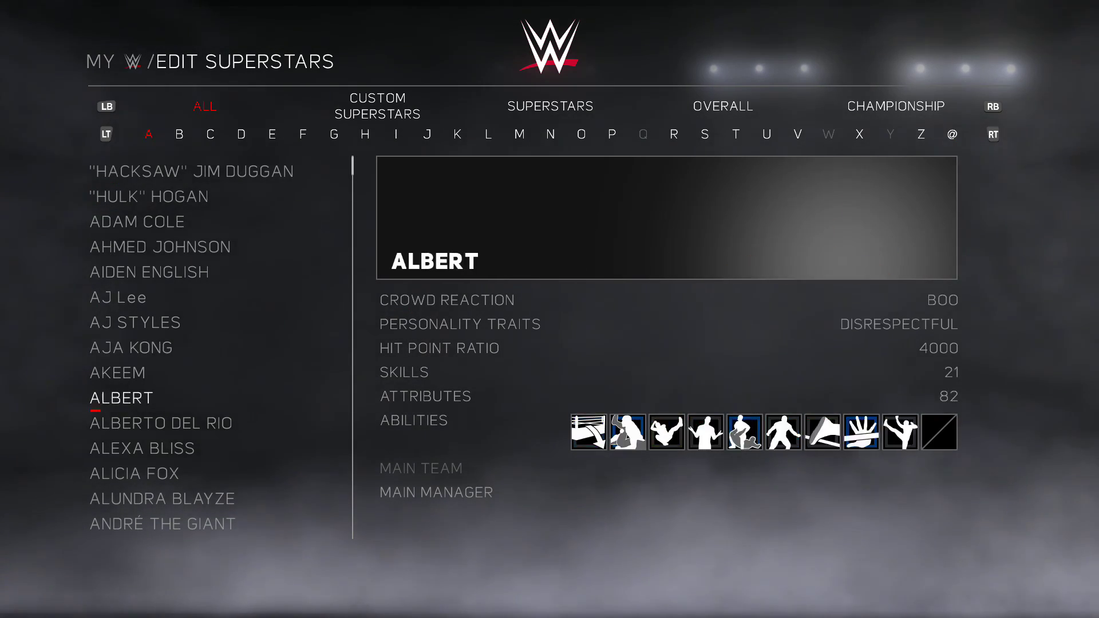
key(Down)
key(Down)
key(Down)
key(Down)
key(Down)
key(Down)
key(Down)
key(Down)
key(Down)
key(Down)
key(Down)
key(Down)
key(Down)
key(Down)
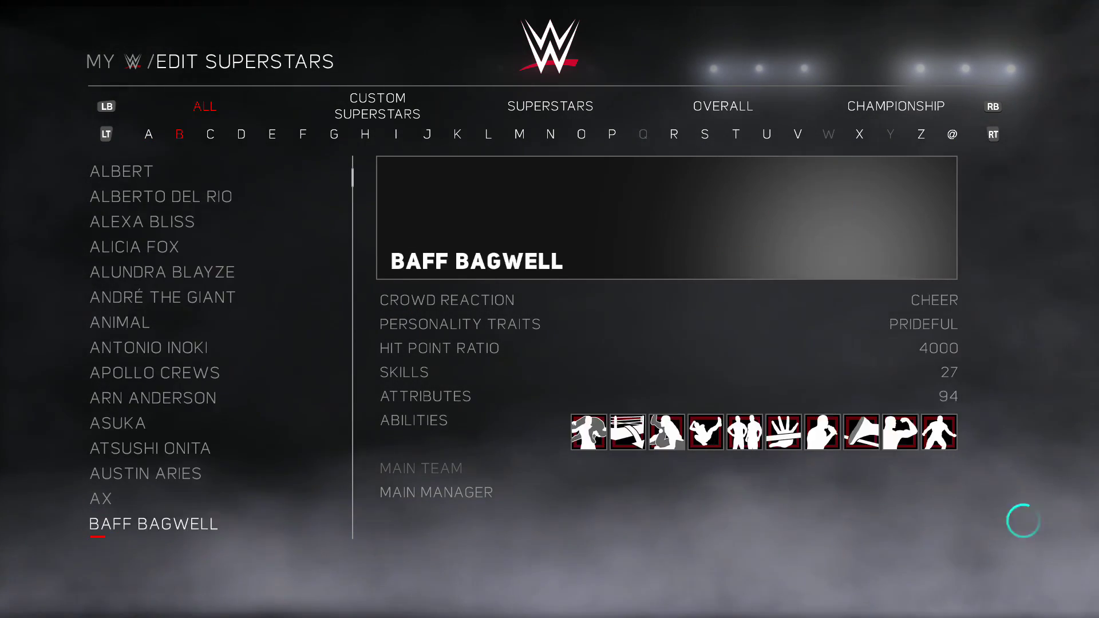
Step: Find Batista and choose him as the player 1 superstar on the match selection screen
key(Down)
key(Down)
key(Down)
key(Down)
key(Down)
key(Down)
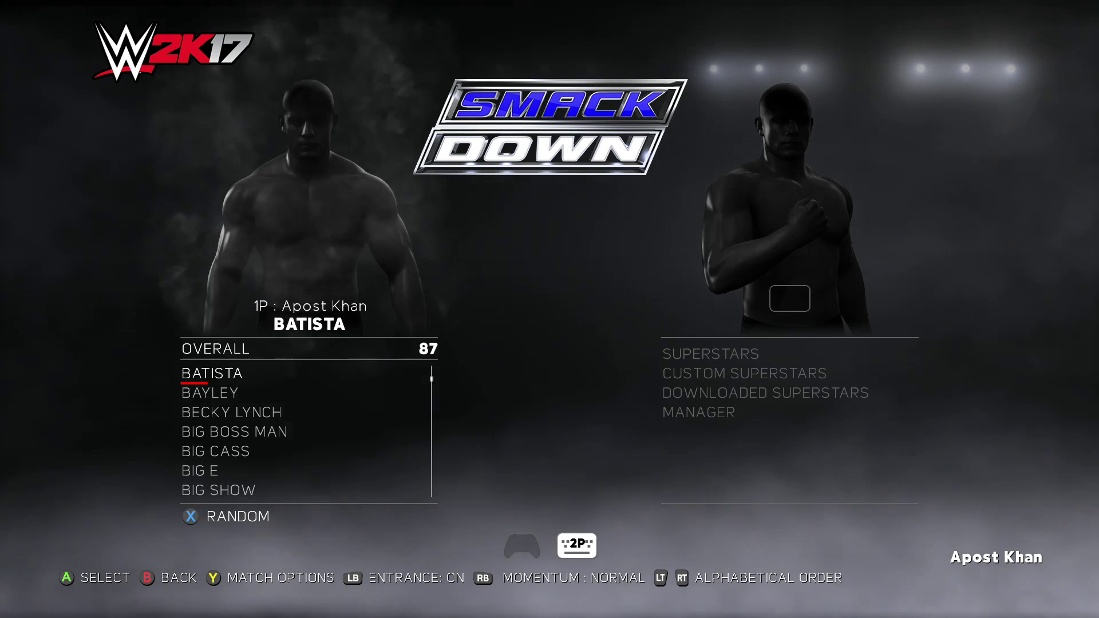
key(Return)
key(Return)
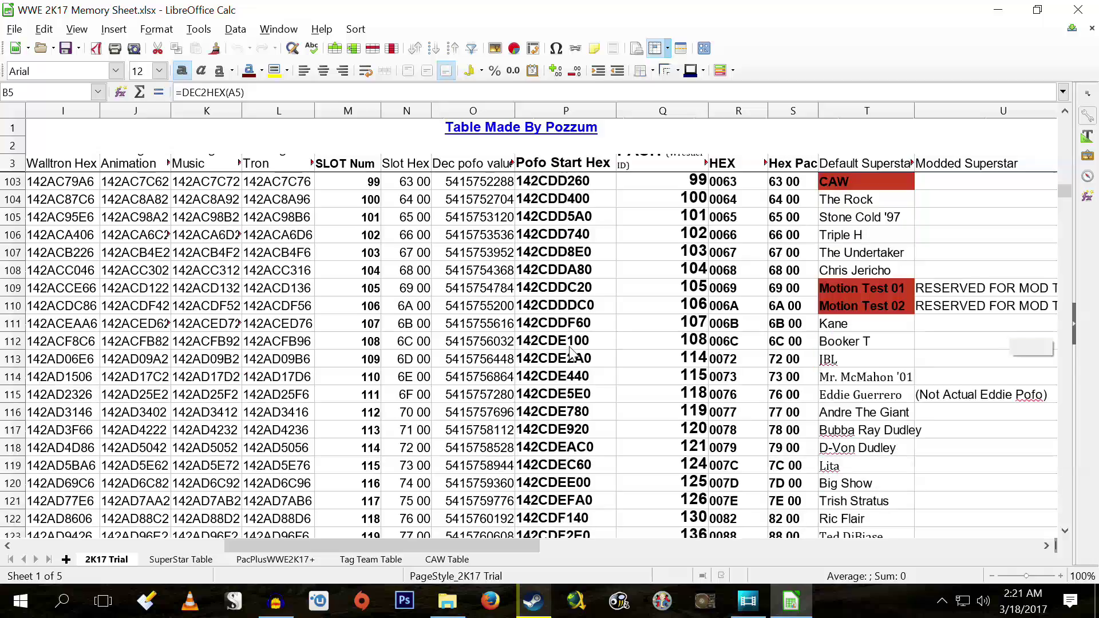
Step: In LibreOffice Calc, examine the slot numbers, wrestler IDs and default and modded superstars in the 2K17 Trial sheet of WWE 2K17 Memory Sheet.xlsx
scroll(570, 350, down, 3)
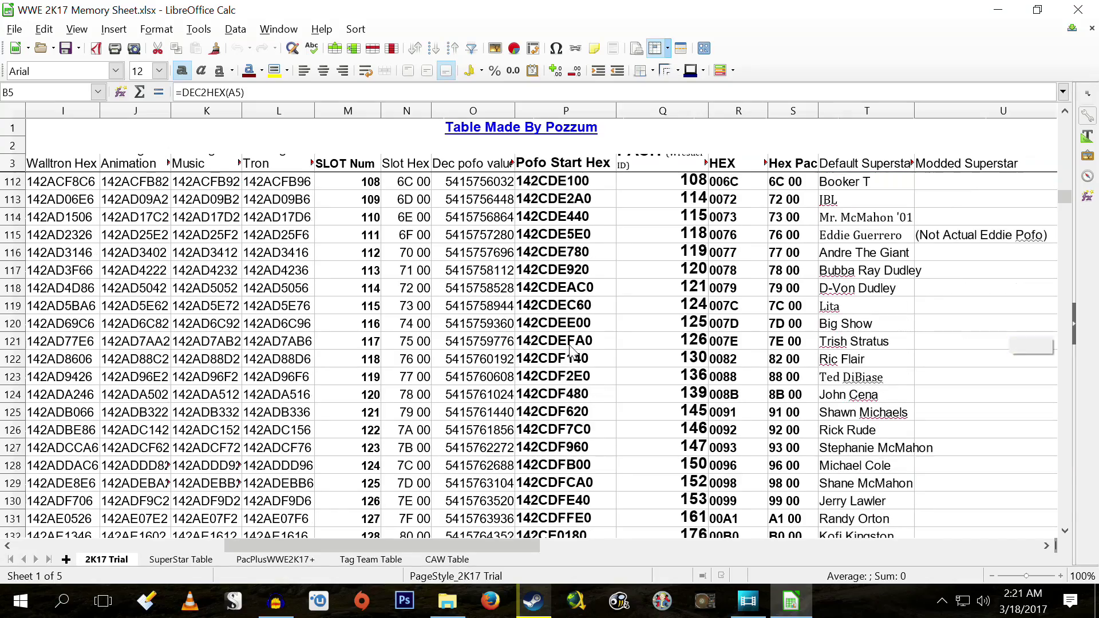
scroll(570, 350, down, 1)
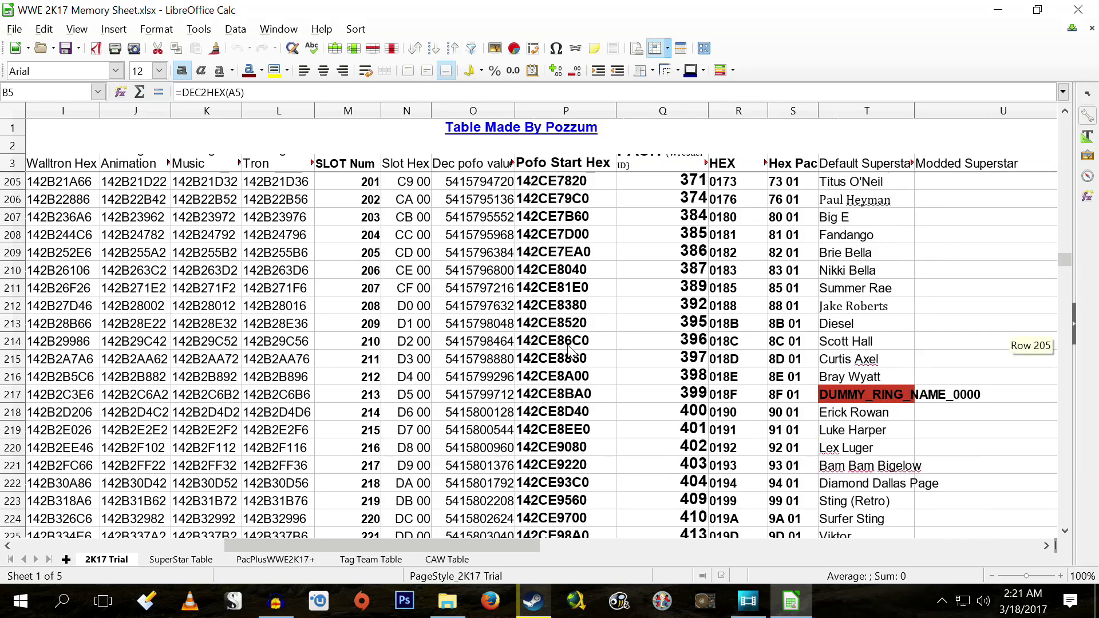
scroll(569, 349, down, 6)
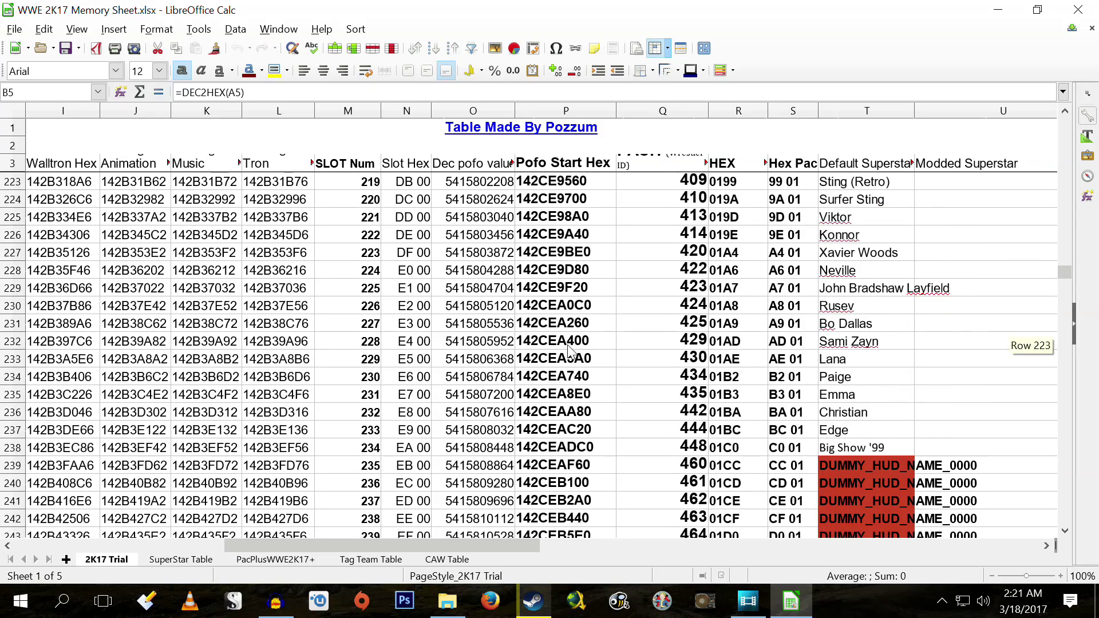
scroll(569, 349, down, 6)
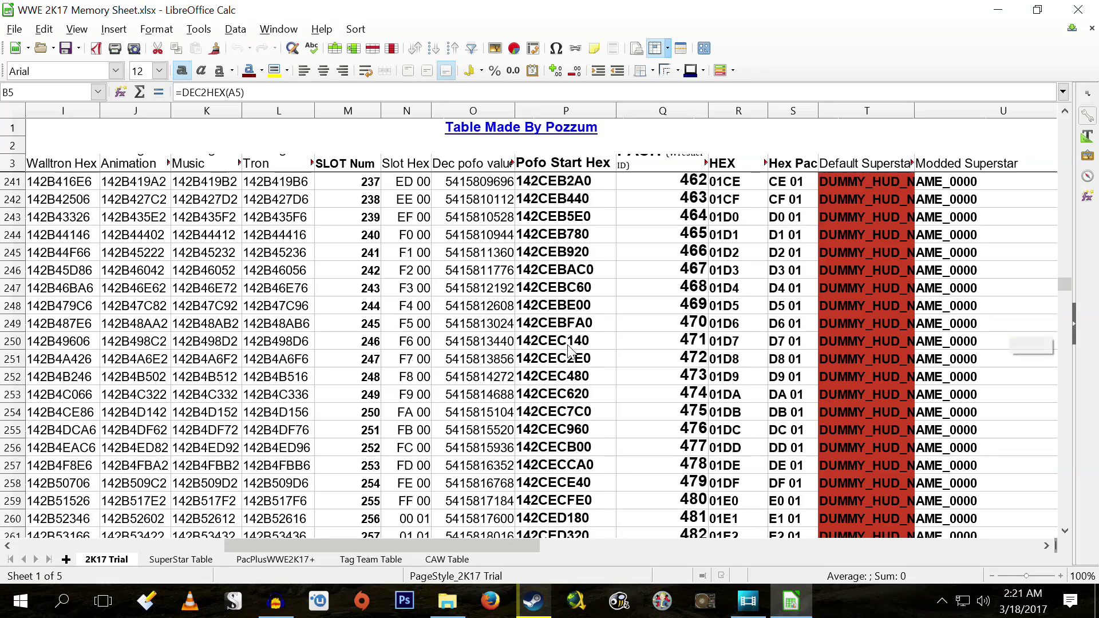
scroll(569, 349, down, 9)
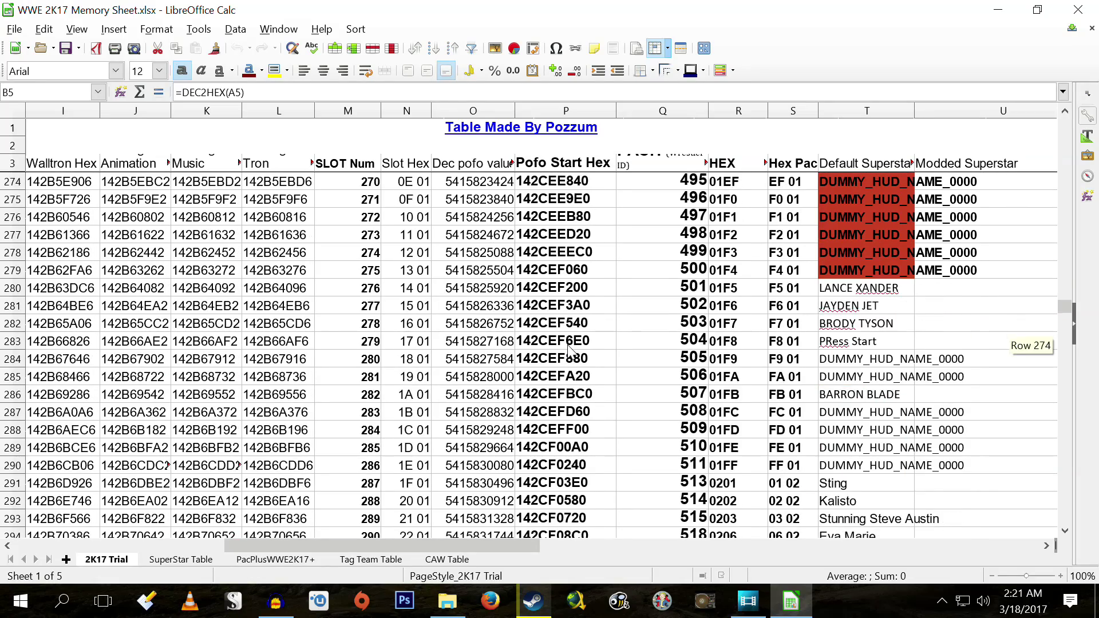
scroll(569, 350, down, 10)
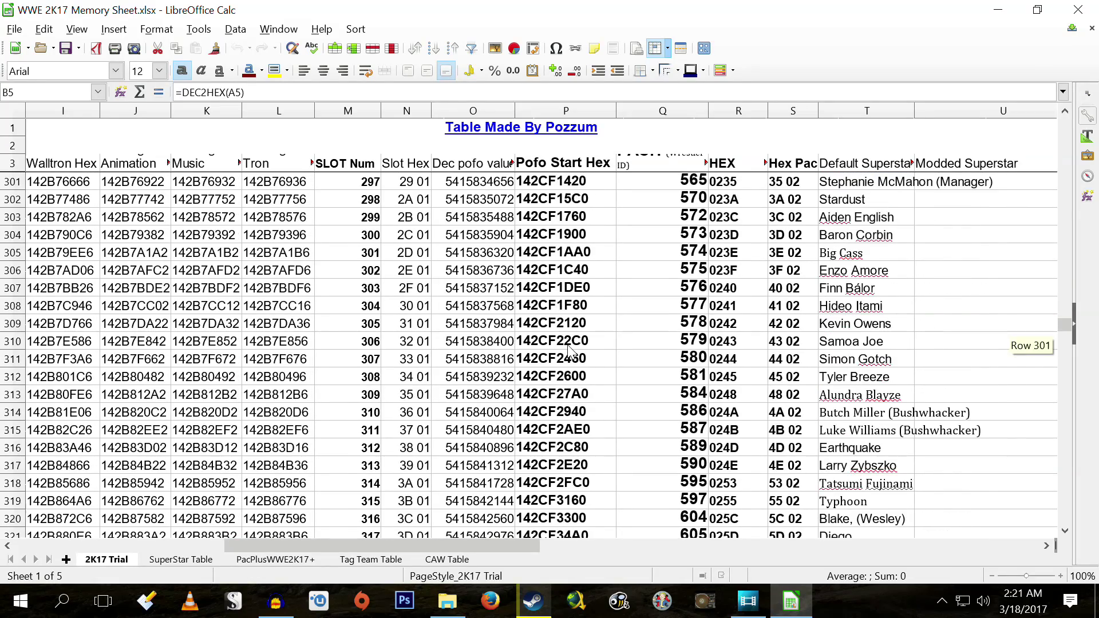
scroll(570, 351, down, 14)
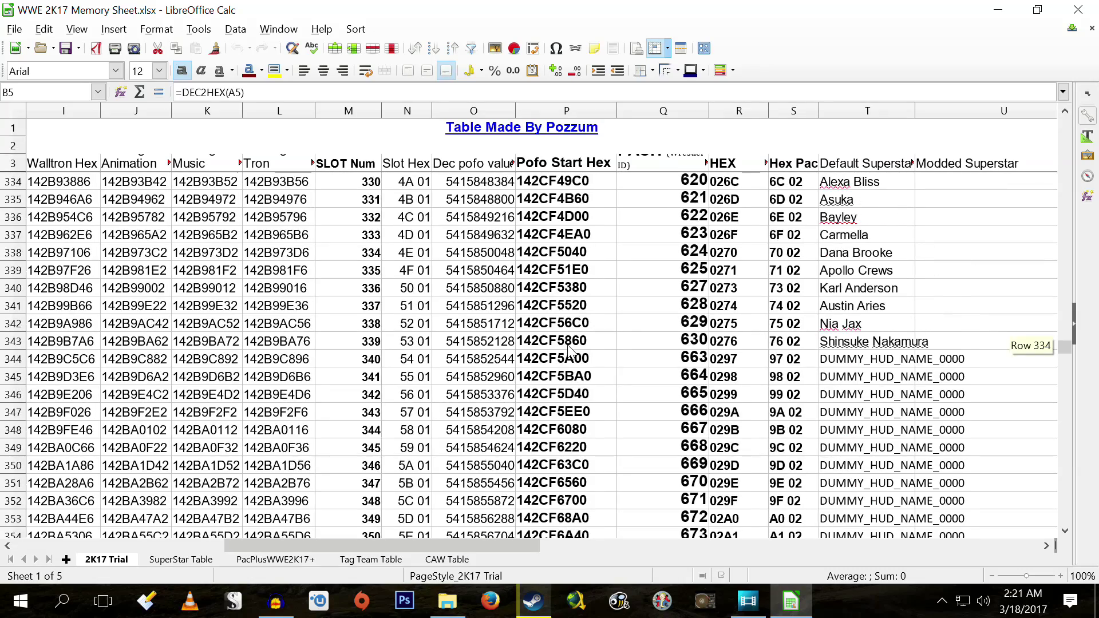
scroll(569, 349, down, 9)
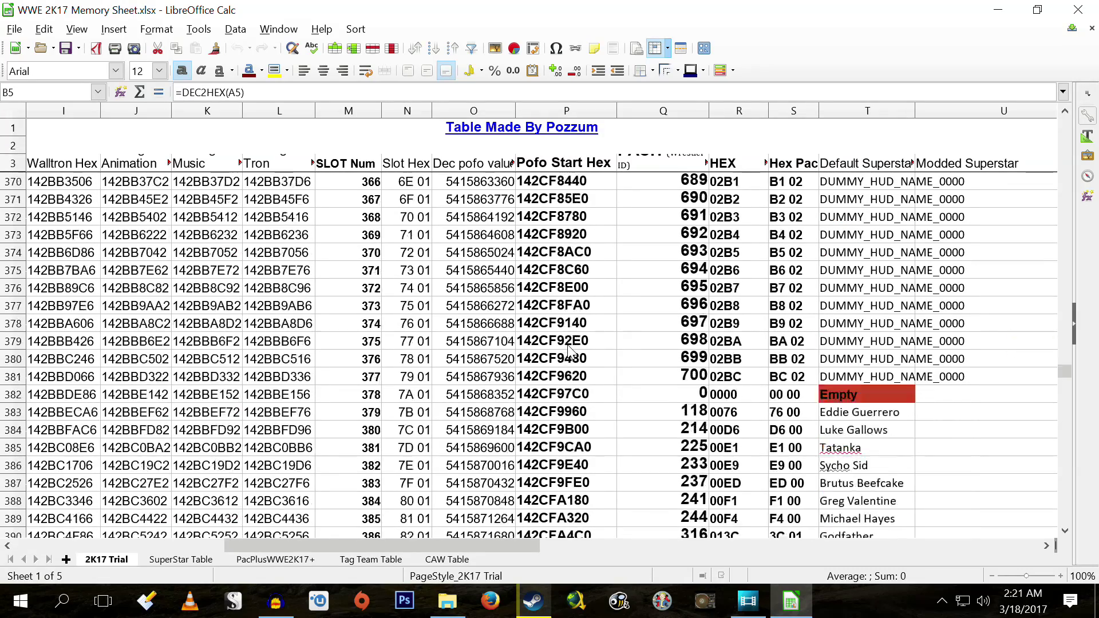
scroll(569, 350, down, 9)
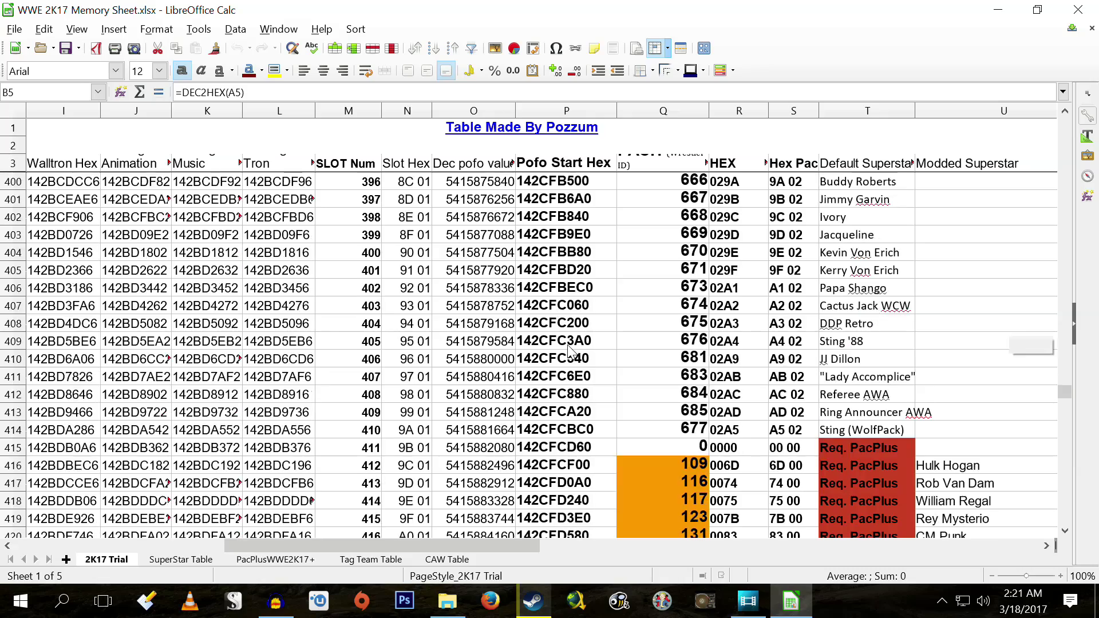
scroll(569, 350, down, 2)
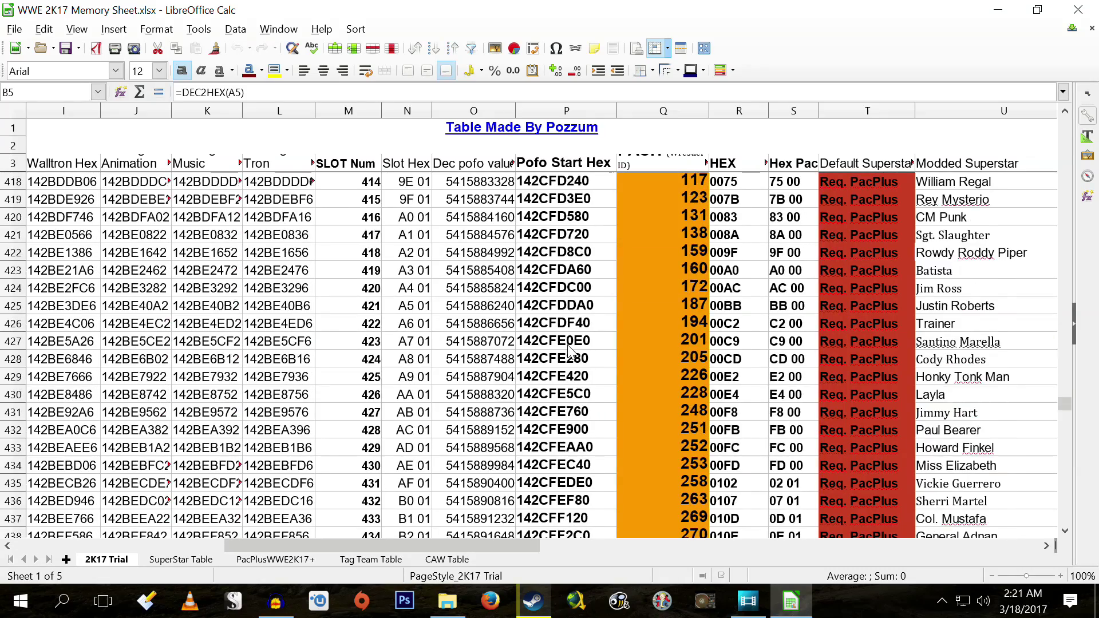
scroll(569, 350, down, 6)
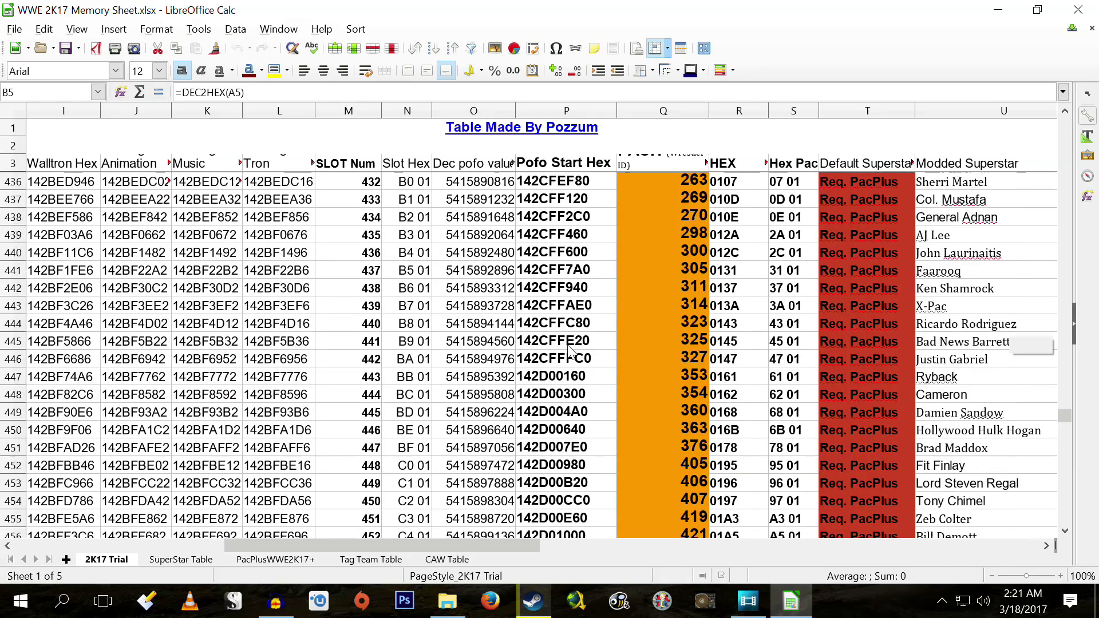
scroll(569, 350, down, 8)
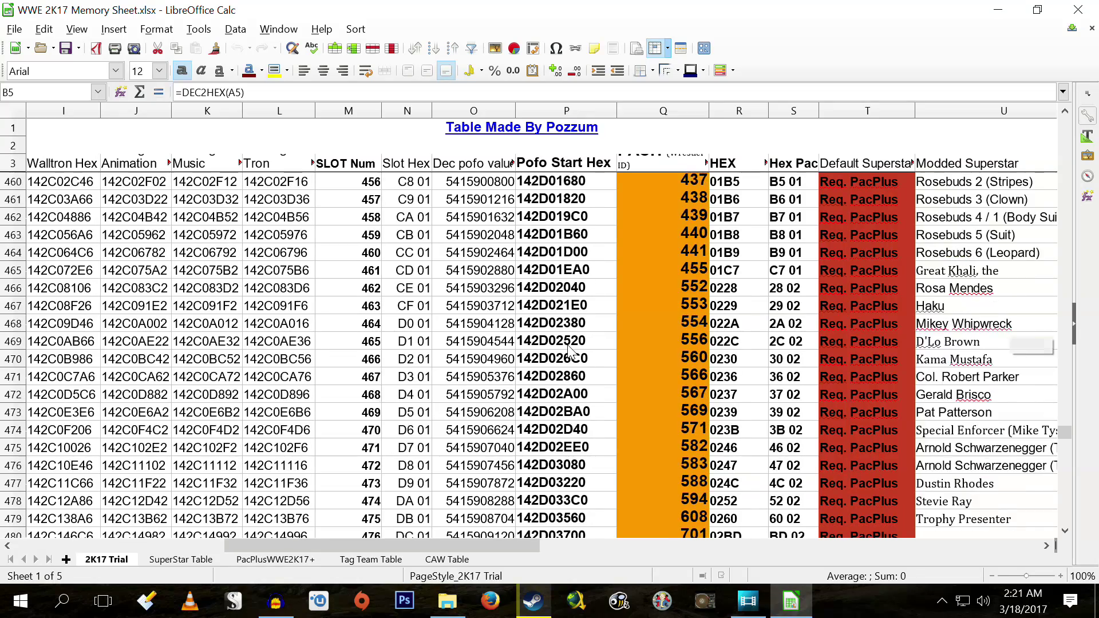
scroll(570, 350, down, 8)
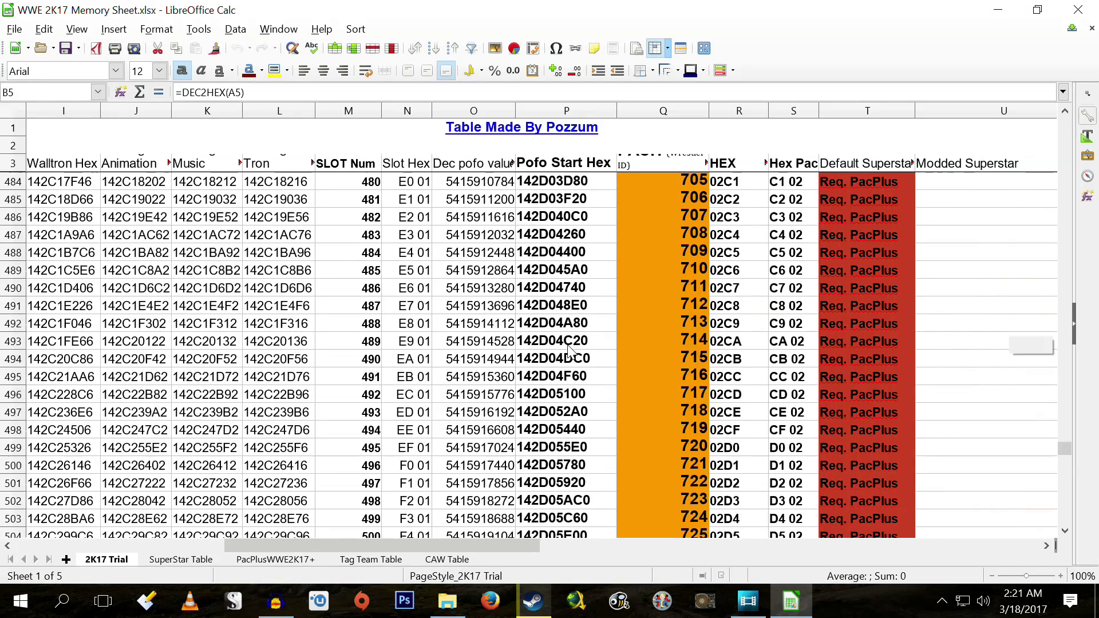
scroll(569, 350, down, 11)
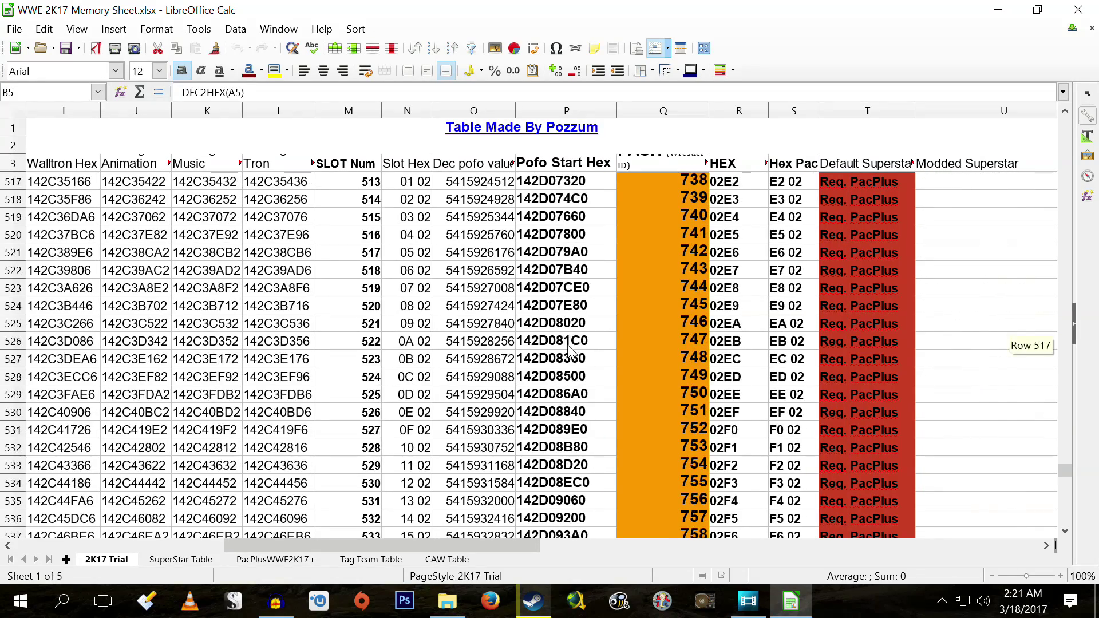
scroll(569, 350, down, 8)
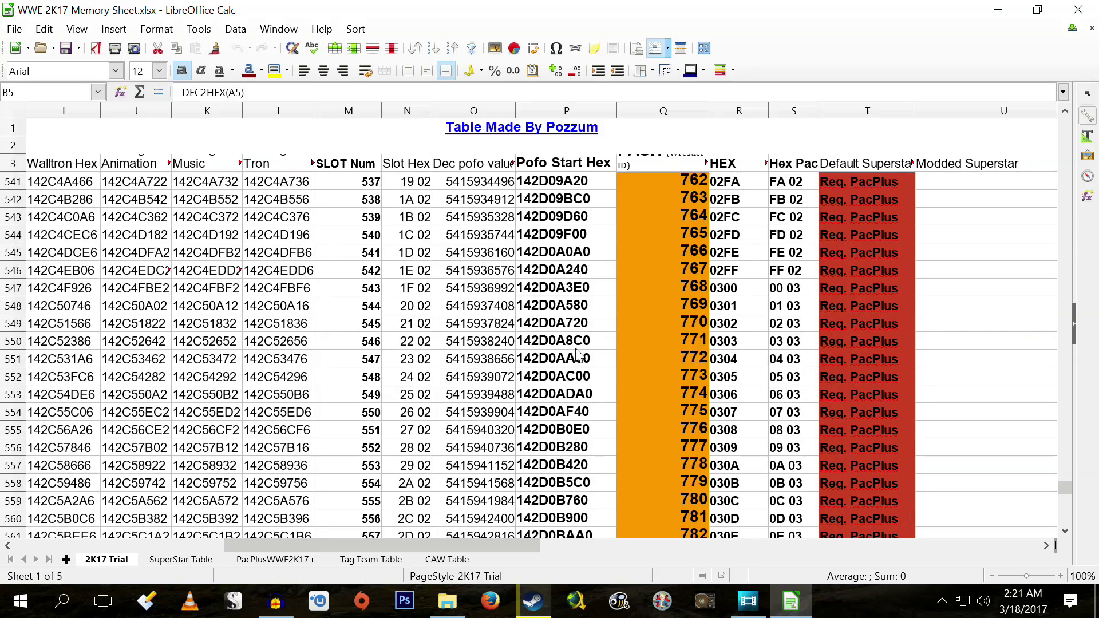